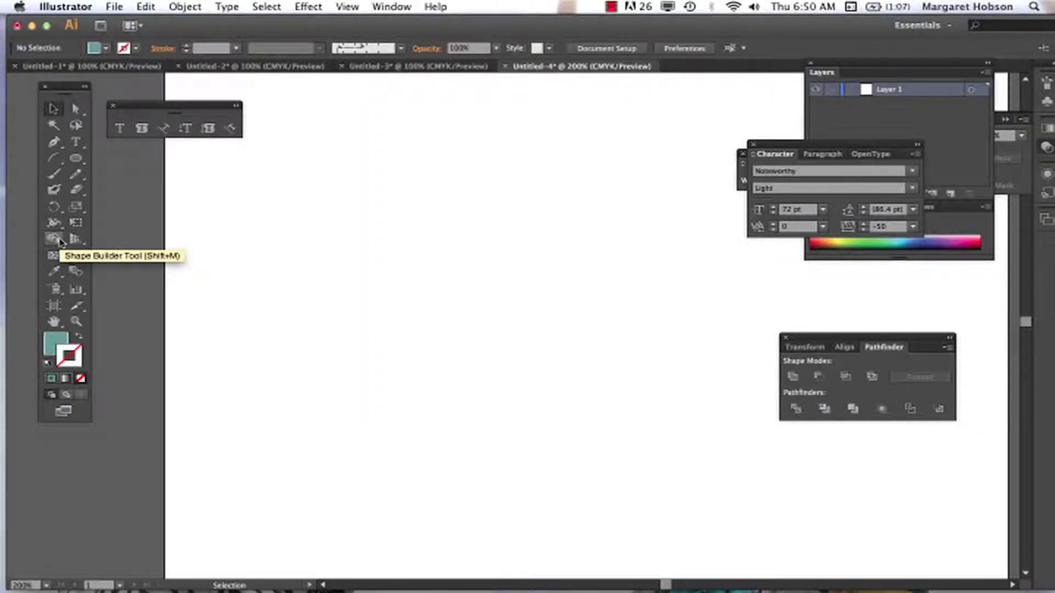
- Draw a large ellipse spanning the middle of the empty artboard with the Ellipse tool
{"action": "left_click", "coordinate": [52, 191]}
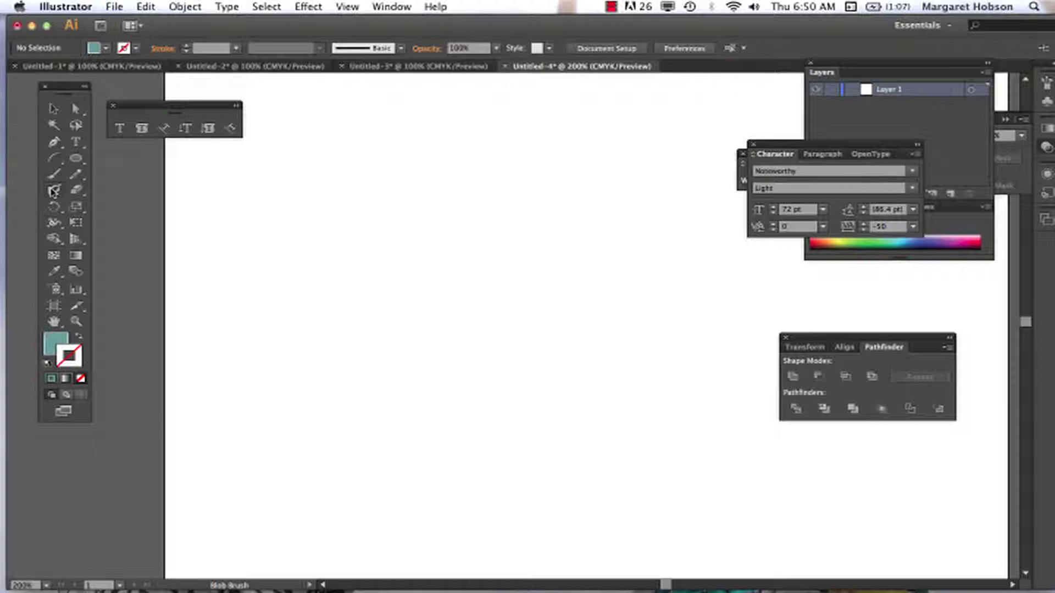
{"action": "left_click", "coordinate": [77, 160]}
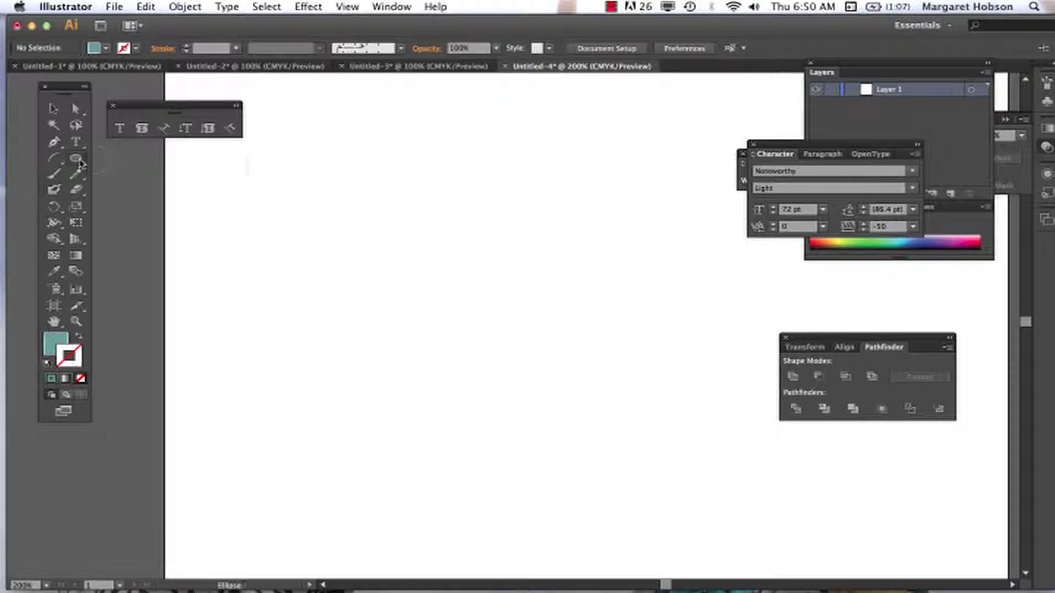
{"action": "left_click_drag", "start_coordinate": [79, 162], "coordinate": [130, 188]}
{"action": "left_click_drag", "start_coordinate": [343, 181], "coordinate": [629, 411]}
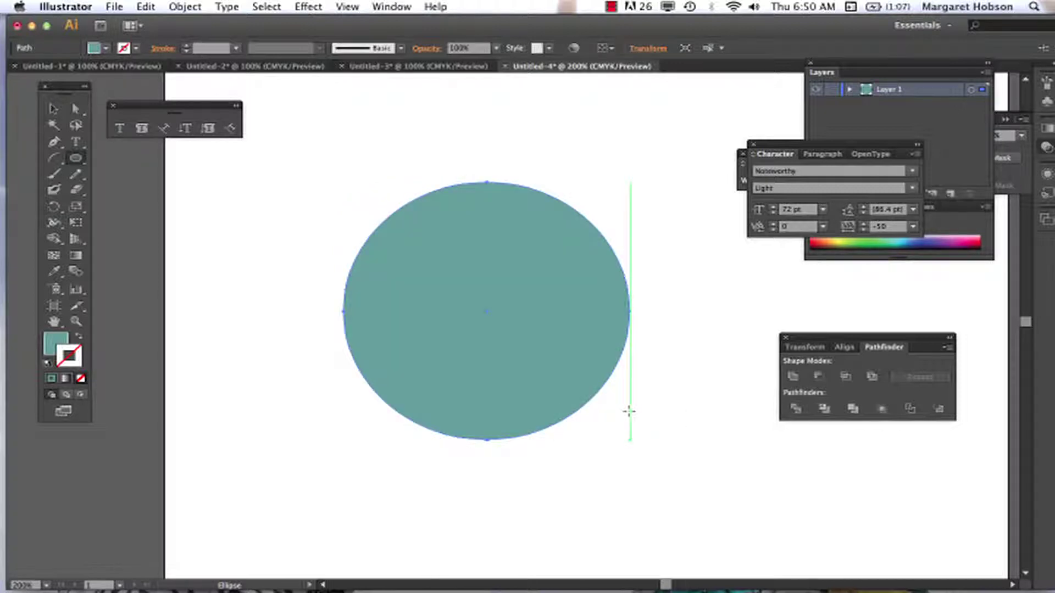
{"action": "left_click", "coordinate": [52, 110]}
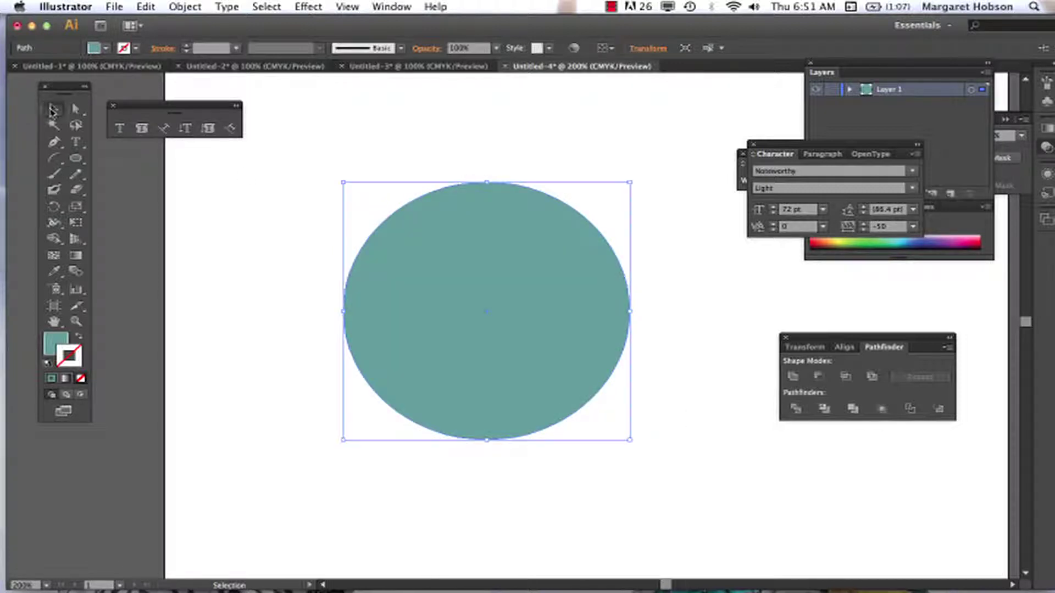
- With a resized Blob Brush, paint a left blob, an upper-right ear and a right-side bulge onto the ellipse
{"action": "left_click", "coordinate": [55, 191]}
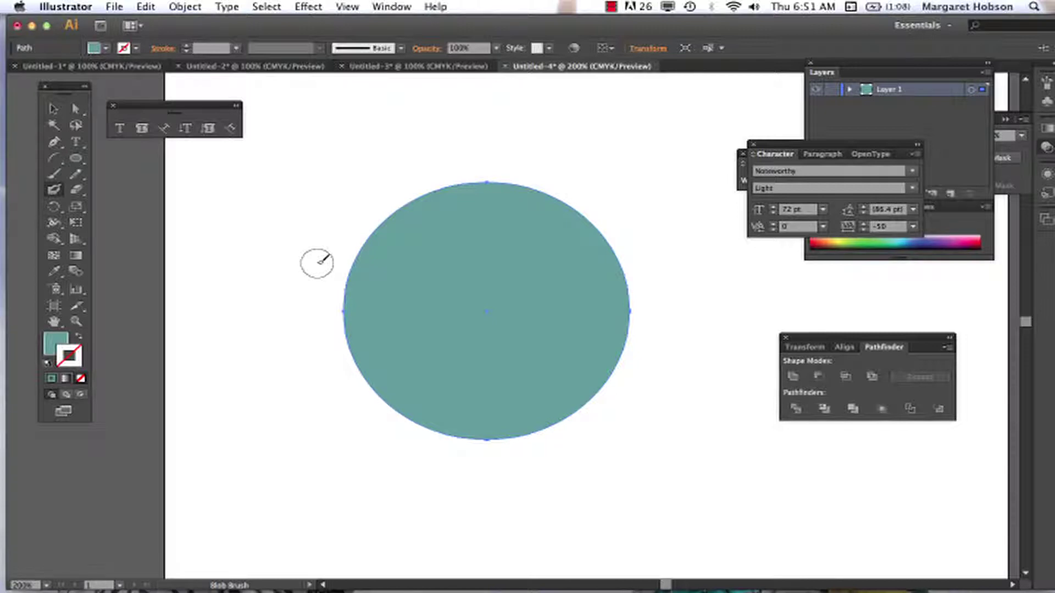
{"action": "key", "text": "bracketleft"}
{"action": "key", "text": "bracketleft"}
{"action": "key", "text": "bracketleft"}
{"action": "key", "text": "bracketleft"}
{"action": "key", "text": "bracketleft"}
{"action": "key", "text": "bracketright"}
{"action": "key", "text": "bracketright"}
{"action": "key", "text": "bracketright"}
{"action": "key", "text": "bracketright"}
{"action": "key", "text": "bracketright"}
{"action": "key", "text": "bracketright"}
{"action": "key", "text": "bracketright"}
{"action": "key", "text": "bracketright"}
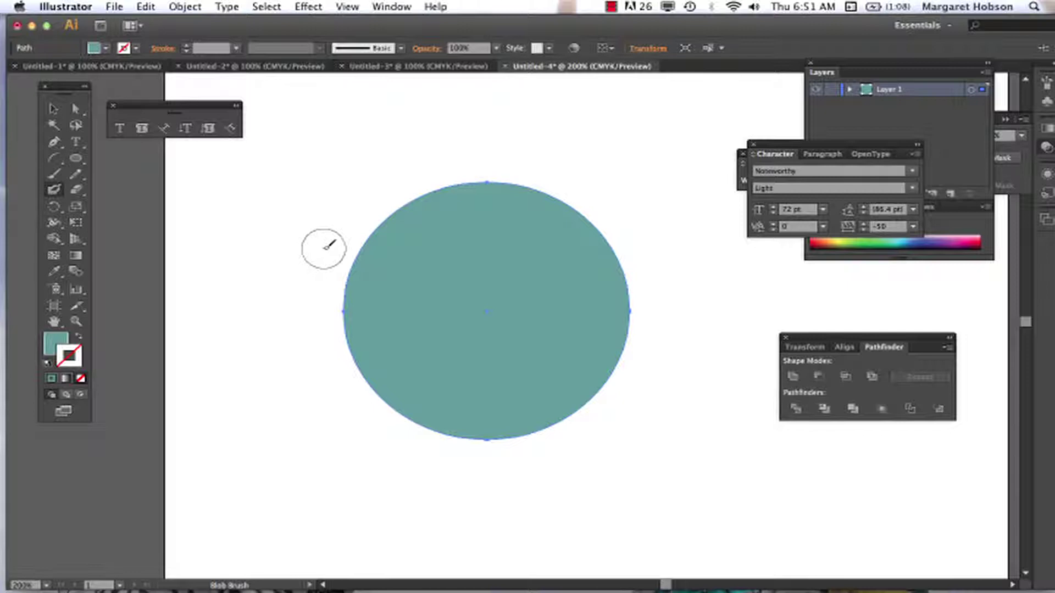
{"action": "left_click", "coordinate": [321, 253]}
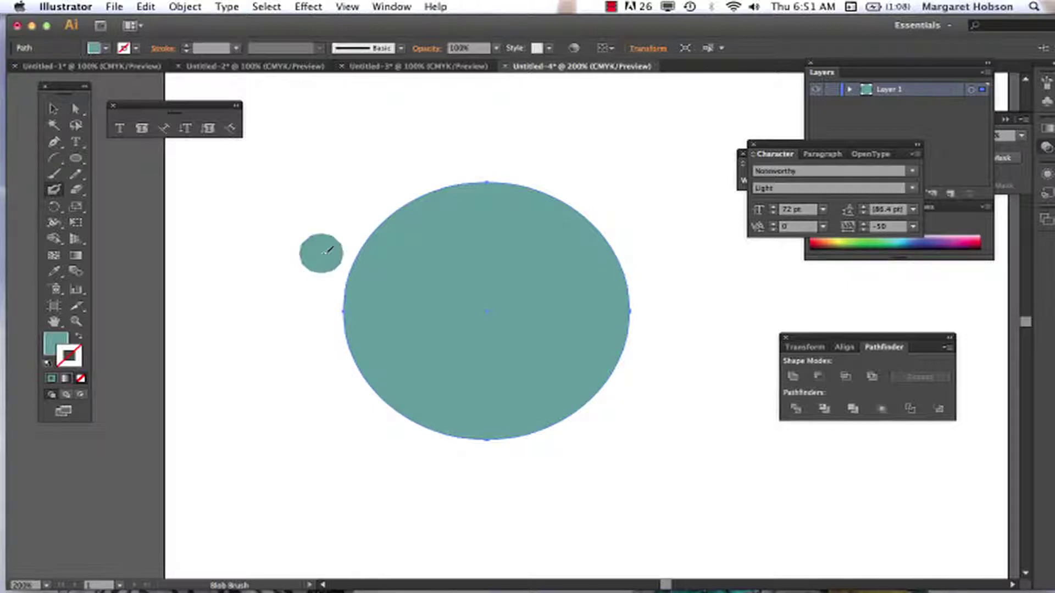
{"action": "left_click_drag", "start_coordinate": [328, 250], "coordinate": [349, 280]}
{"action": "mouse_move", "coordinate": [587, 219]}
{"action": "left_mouse_down"}
{"action": "mouse_move", "coordinate": [609, 200]}
{"action": "mouse_move", "coordinate": [624, 257]}
{"action": "left_mouse_up"}
{"action": "mouse_move", "coordinate": [349, 329]}
{"action": "left_mouse_down"}
{"action": "mouse_move", "coordinate": [308, 280]}
{"action": "mouse_move", "coordinate": [319, 315]}
{"action": "mouse_move", "coordinate": [394, 362]}
{"action": "left_mouse_up"}
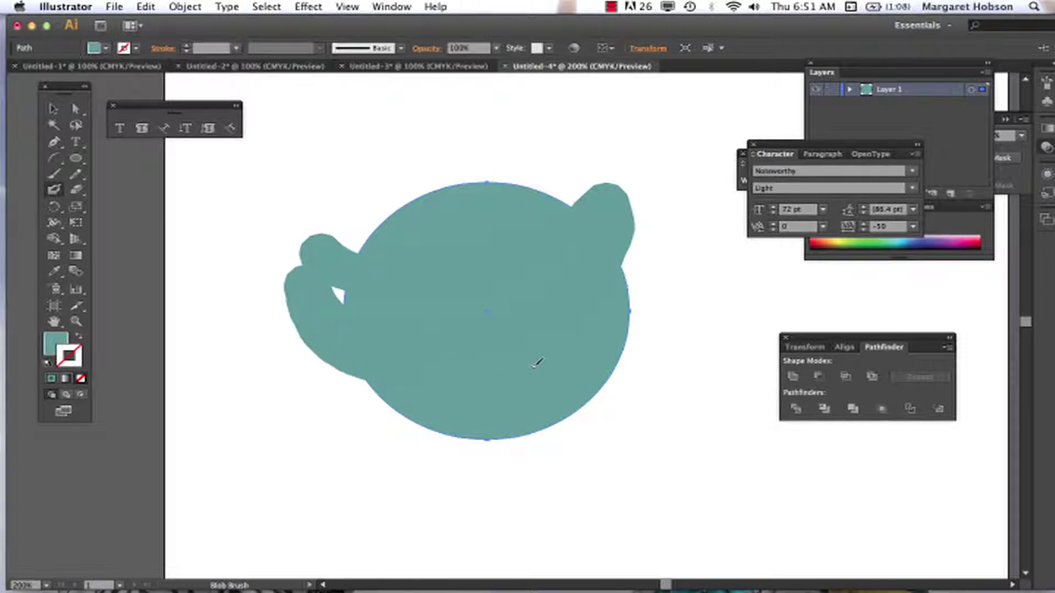
{"action": "mouse_move", "coordinate": [620, 288]}
{"action": "left_mouse_down"}
{"action": "mouse_move", "coordinate": [642, 242]}
{"action": "mouse_move", "coordinate": [634, 206]}
{"action": "mouse_move", "coordinate": [657, 252]}
{"action": "mouse_move", "coordinate": [643, 297]}
{"action": "mouse_move", "coordinate": [603, 346]}
{"action": "left_mouse_up"}
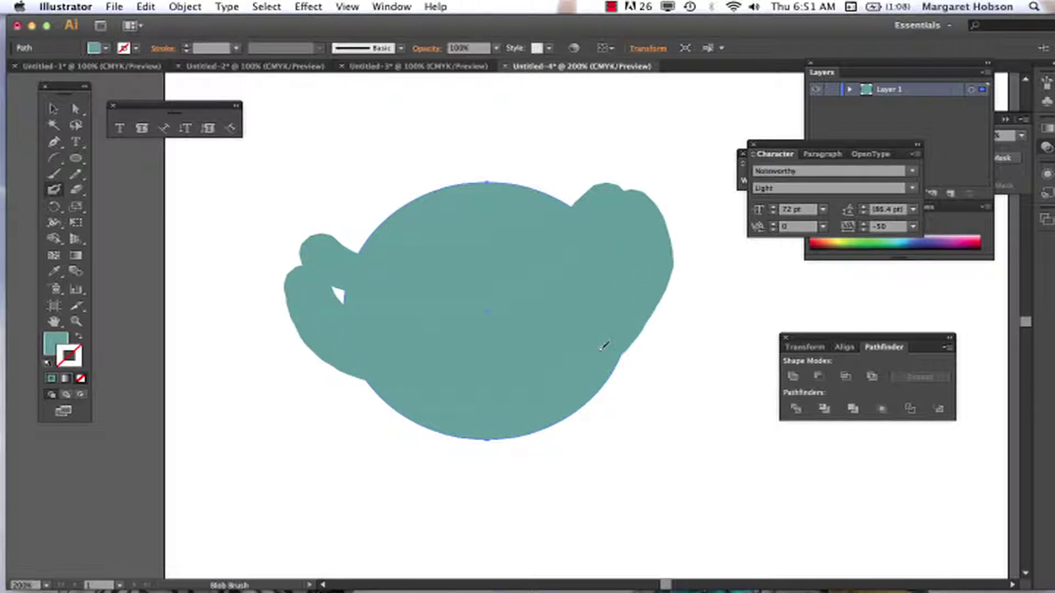
- Add lobes on the left, right and bottom, fill the left notch, then reposition the blob
{"action": "mouse_move", "coordinate": [314, 313]}
{"action": "left_mouse_down"}
{"action": "mouse_move", "coordinate": [283, 271]}
{"action": "mouse_move", "coordinate": [277, 286]}
{"action": "mouse_move", "coordinate": [317, 360]}
{"action": "mouse_move", "coordinate": [535, 418]}
{"action": "mouse_move", "coordinate": [590, 404]}
{"action": "mouse_move", "coordinate": [636, 355]}
{"action": "mouse_move", "coordinate": [667, 253]}
{"action": "mouse_move", "coordinate": [650, 198]}
{"action": "mouse_move", "coordinate": [628, 189]}
{"action": "mouse_move", "coordinate": [574, 208]}
{"action": "mouse_move", "coordinate": [559, 188]}
{"action": "mouse_move", "coordinate": [576, 177]}
{"action": "left_mouse_up"}
{"action": "mouse_move", "coordinate": [676, 242]}
{"action": "left_mouse_down"}
{"action": "mouse_move", "coordinate": [702, 240]}
{"action": "mouse_move", "coordinate": [668, 287]}
{"action": "left_mouse_up"}
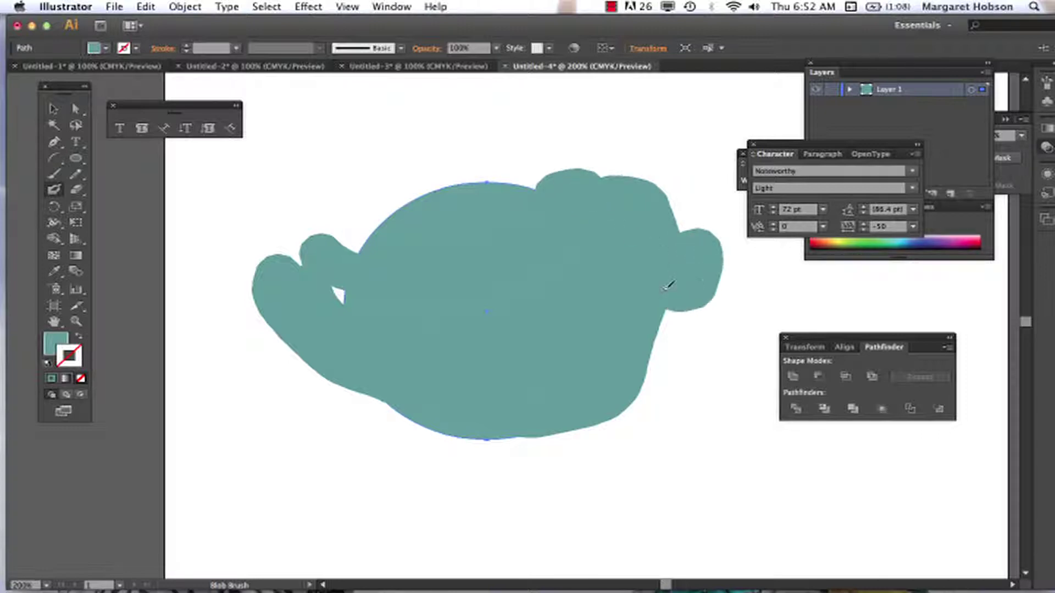
{"action": "left_click_drag", "start_coordinate": [582, 428], "coordinate": [516, 439]}
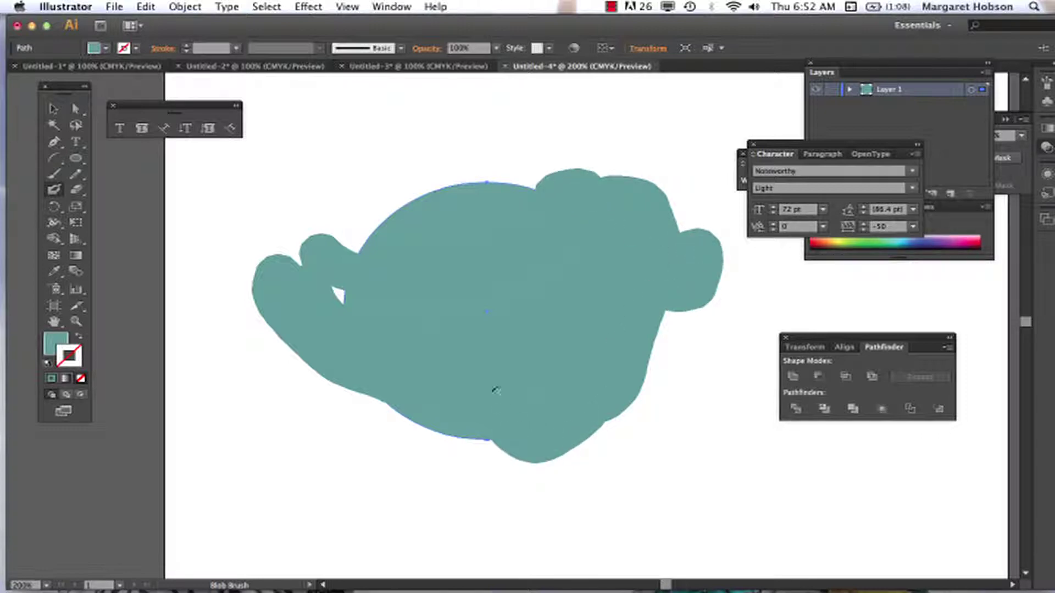
{"action": "key", "text": "super+shift+a"}
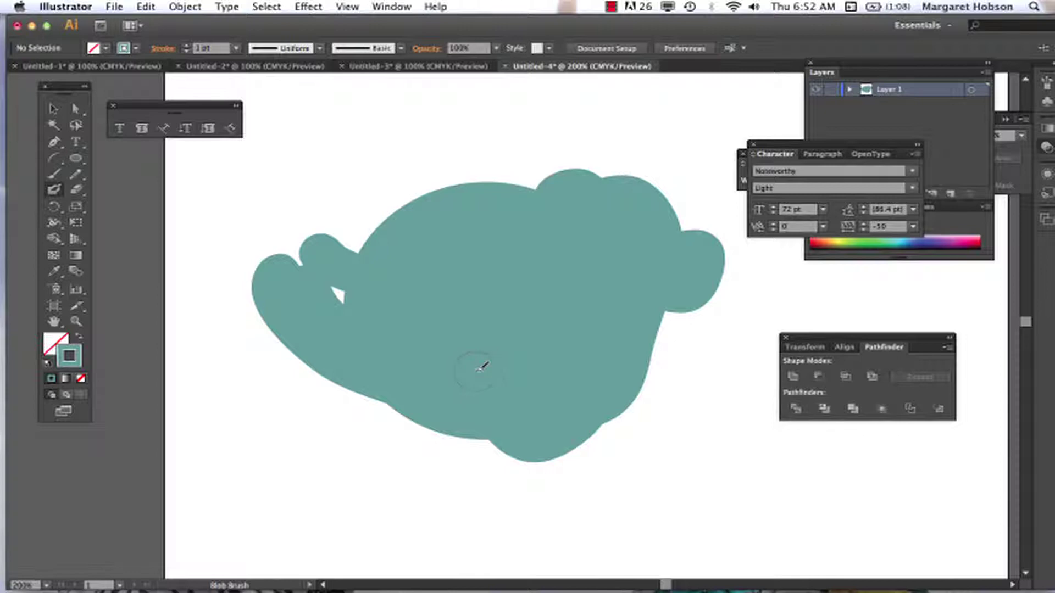
{"action": "mouse_move", "coordinate": [364, 289]}
{"action": "left_mouse_down"}
{"action": "mouse_move", "coordinate": [336, 303]}
{"action": "mouse_move", "coordinate": [304, 296]}
{"action": "mouse_move", "coordinate": [293, 258]}
{"action": "mouse_move", "coordinate": [319, 253]}
{"action": "mouse_move", "coordinate": [295, 250]}
{"action": "mouse_move", "coordinate": [271, 272]}
{"action": "mouse_move", "coordinate": [287, 298]}
{"action": "left_mouse_up"}
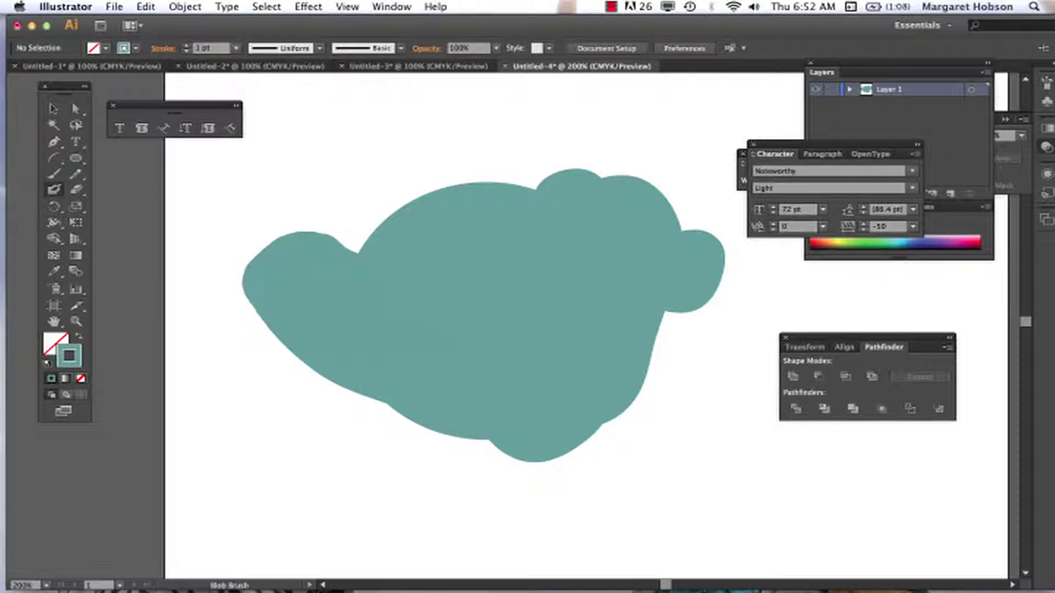
{"action": "mouse_move", "coordinate": [486, 442]}
{"action": "left_mouse_down"}
{"action": "mouse_move", "coordinate": [527, 455]}
{"action": "mouse_move", "coordinate": [607, 443]}
{"action": "mouse_move", "coordinate": [588, 399]}
{"action": "mouse_move", "coordinate": [565, 454]}
{"action": "left_mouse_up"}
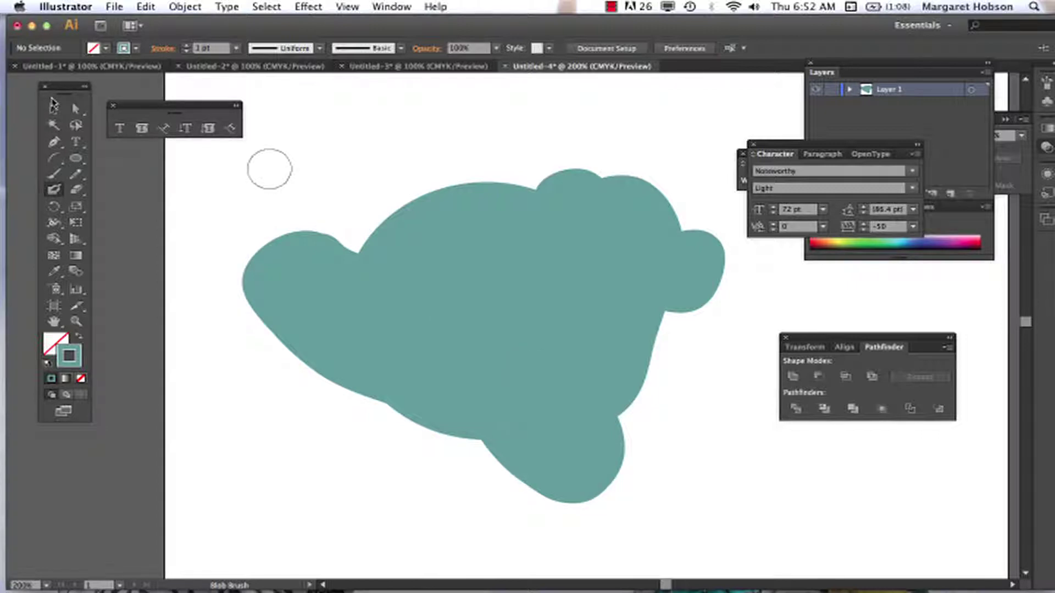
{"action": "left_click", "coordinate": [54, 103]}
{"action": "left_click_drag", "start_coordinate": [463, 289], "coordinate": [445, 252]}
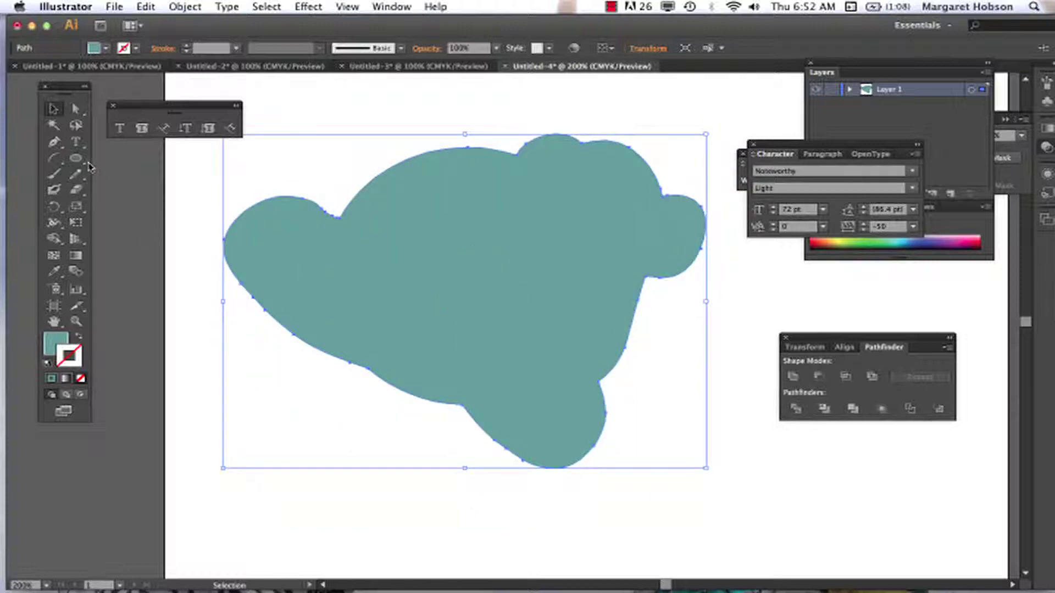
- Erase a large oval hole through the centre of the blob with the Eraser
{"action": "left_click", "coordinate": [76, 190]}
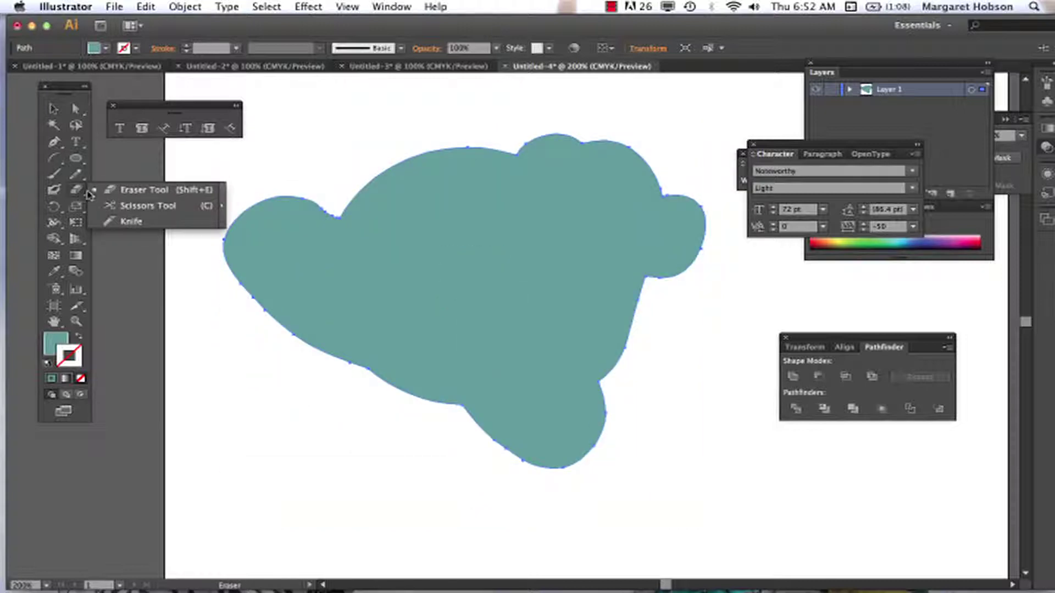
{"action": "left_click", "coordinate": [110, 190]}
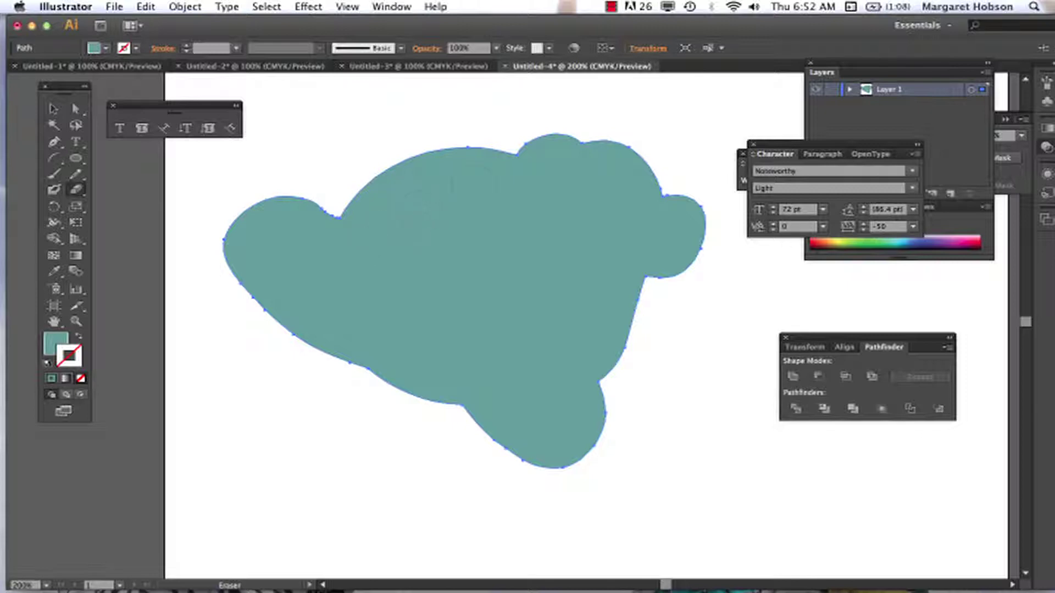
{"action": "mouse_move", "coordinate": [514, 208]}
{"action": "left_mouse_down"}
{"action": "mouse_move", "coordinate": [440, 210]}
{"action": "mouse_move", "coordinate": [398, 255]}
{"action": "mouse_move", "coordinate": [403, 274]}
{"action": "mouse_move", "coordinate": [425, 283]}
{"action": "mouse_move", "coordinate": [476, 272]}
{"action": "mouse_move", "coordinate": [525, 238]}
{"action": "mouse_move", "coordinate": [500, 224]}
{"action": "mouse_move", "coordinate": [464, 252]}
{"action": "mouse_move", "coordinate": [493, 250]}
{"action": "mouse_move", "coordinate": [438, 250]}
{"action": "mouse_move", "coordinate": [463, 258]}
{"action": "mouse_move", "coordinate": [428, 236]}
{"action": "mouse_move", "coordinate": [446, 274]}
{"action": "mouse_move", "coordinate": [486, 235]}
{"action": "mouse_move", "coordinate": [451, 238]}
{"action": "left_mouse_up"}
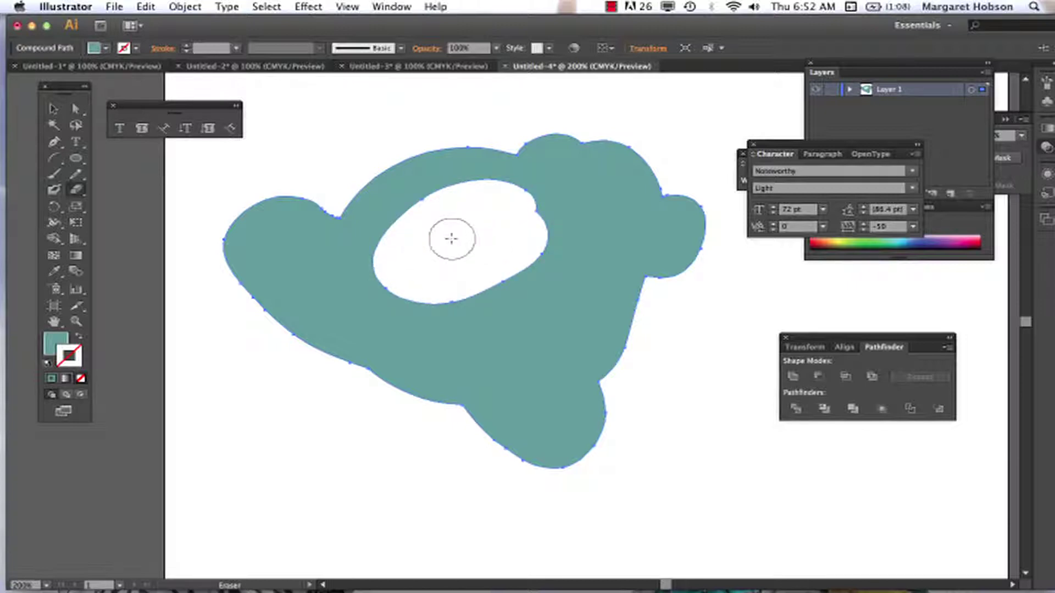
- Punch eight small round holes spread around the blob's lobes and body
{"action": "left_click", "coordinate": [588, 279]}
{"action": "left_click", "coordinate": [575, 333]}
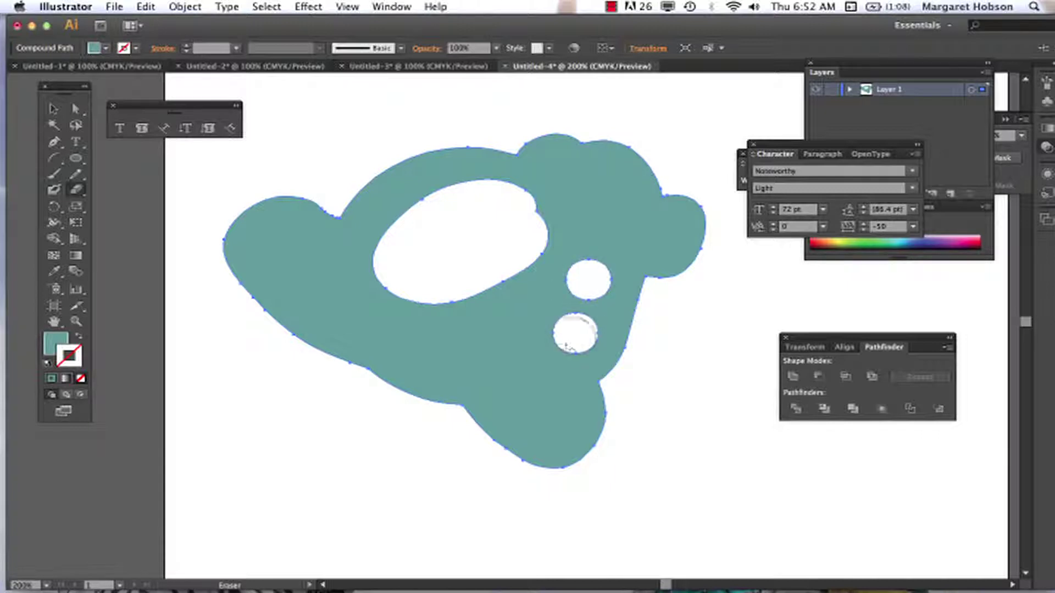
{"action": "left_click", "coordinate": [556, 416]}
{"action": "left_click", "coordinate": [479, 371]}
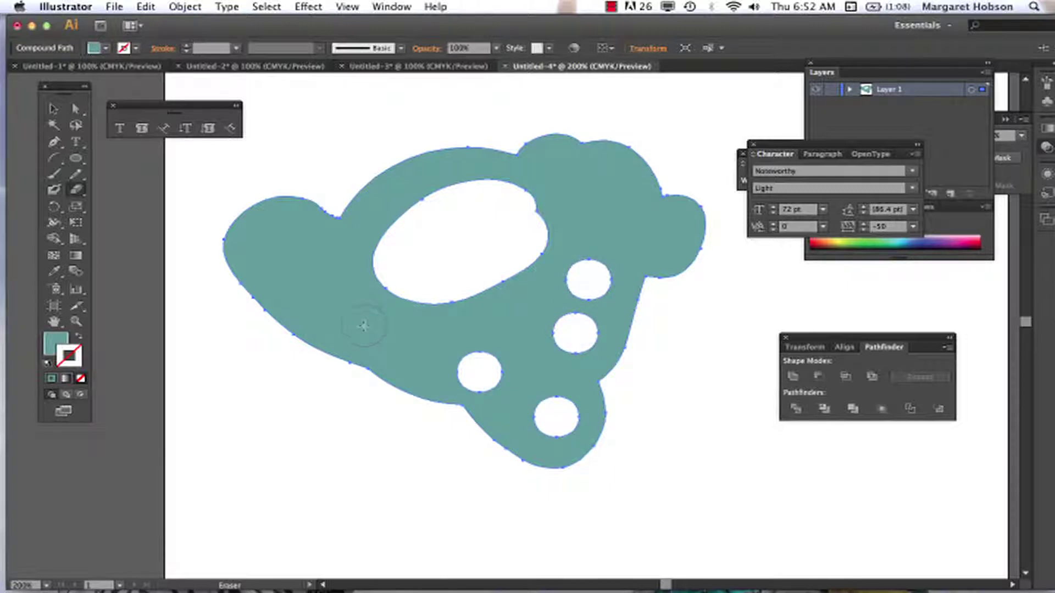
{"action": "left_click", "coordinate": [363, 326]}
{"action": "left_click", "coordinate": [270, 241]}
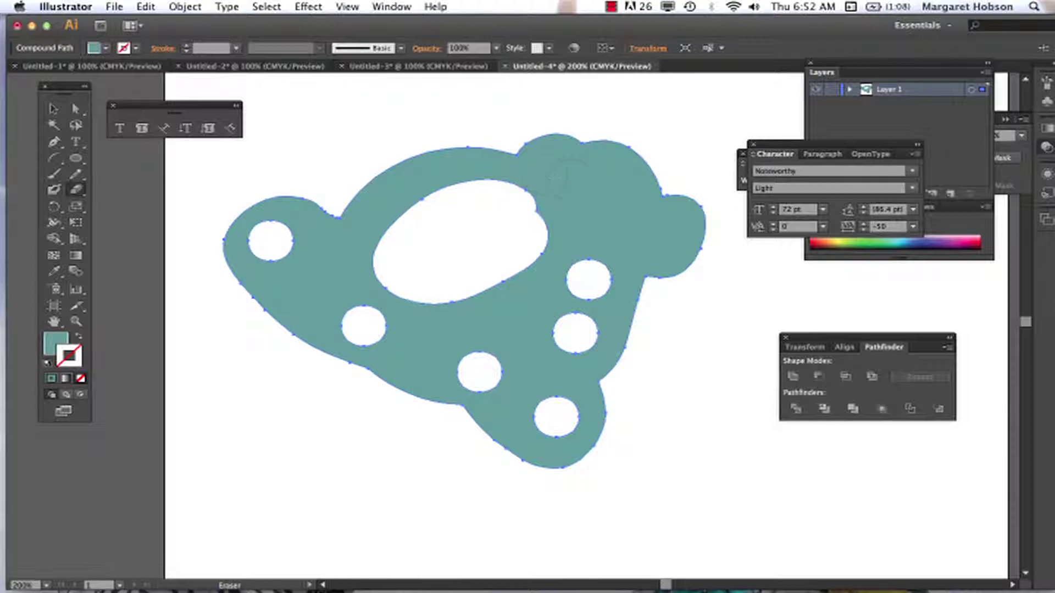
{"action": "left_click", "coordinate": [569, 180]}
{"action": "left_click", "coordinate": [647, 226]}
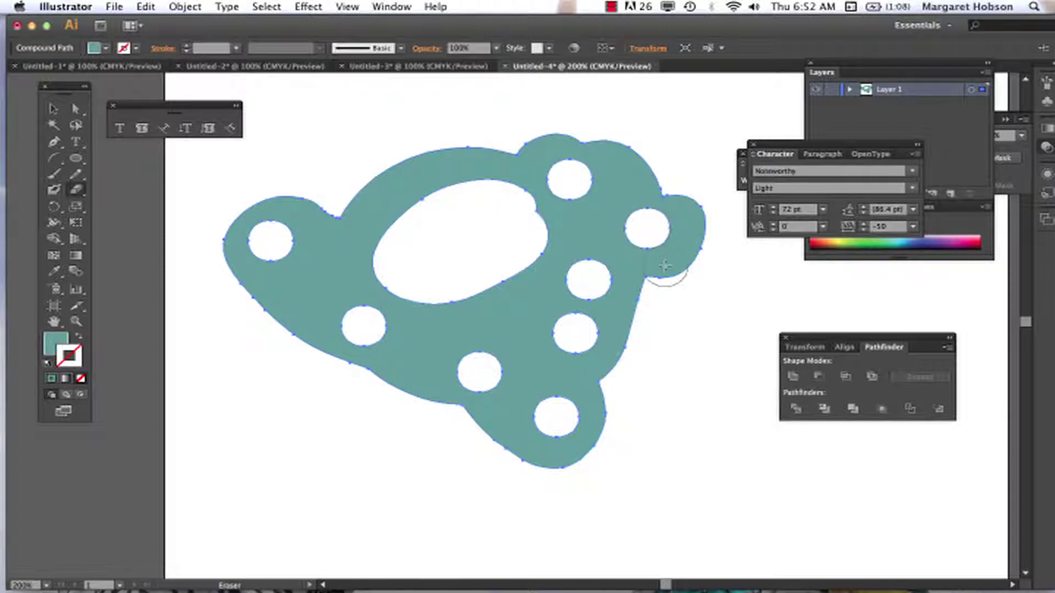
{"action": "left_click", "coordinate": [53, 108]}
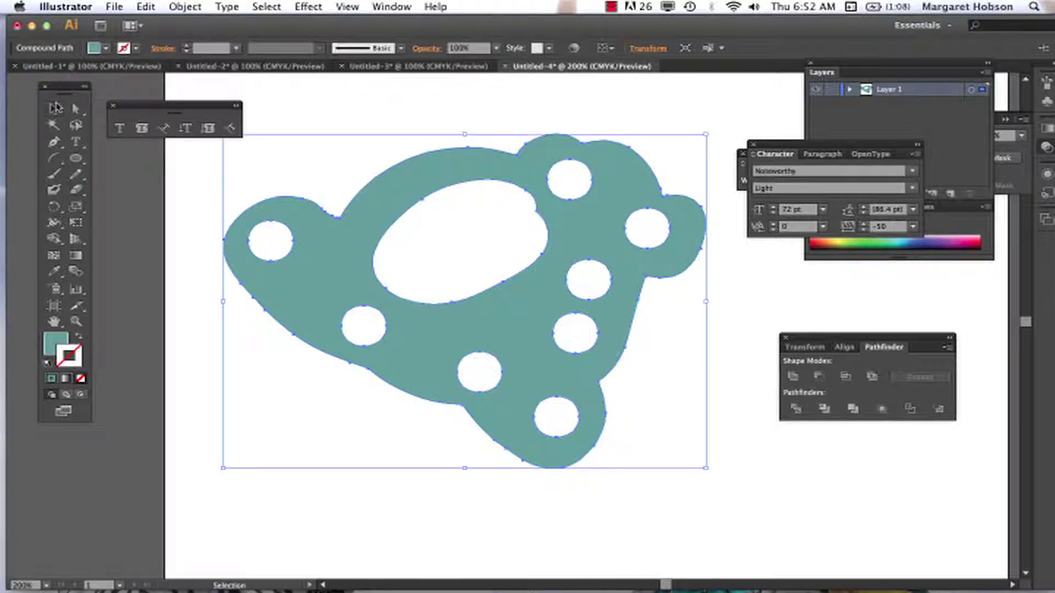
{"action": "left_click", "coordinate": [322, 90]}
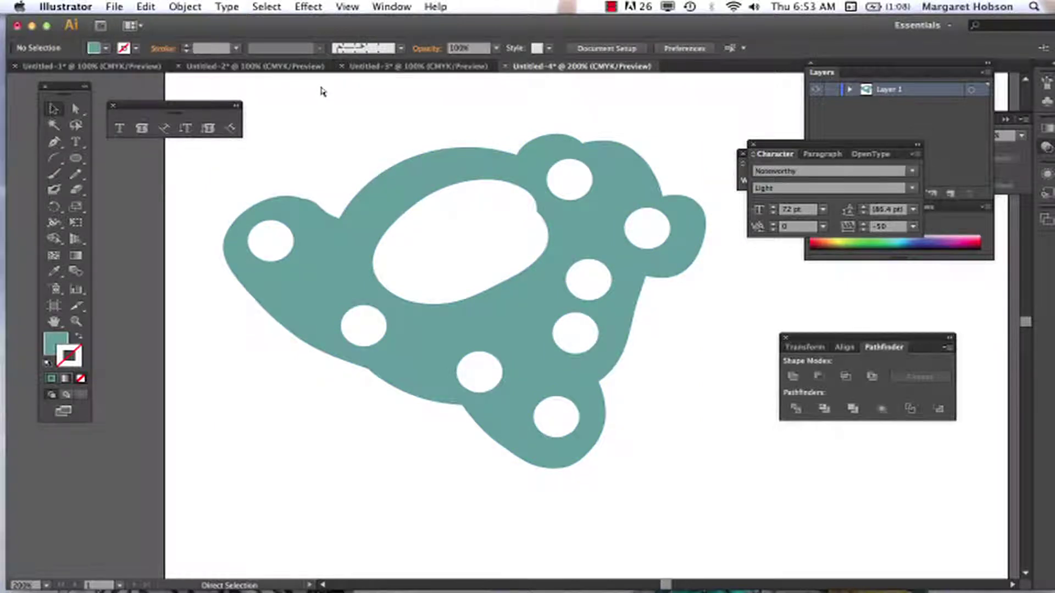
{"action": "key", "text": "super+1"}
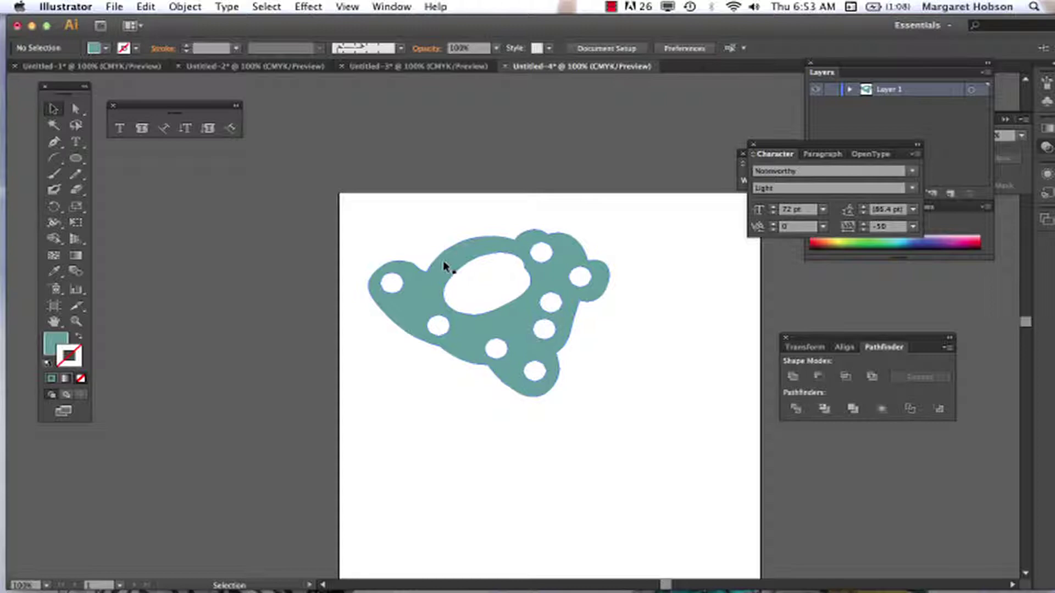
{"action": "mouse_move", "coordinate": [442, 261]}
{"action": "left_mouse_down"}
{"action": "mouse_move", "coordinate": [447, 243]}
{"action": "mouse_move", "coordinate": [430, 257]}
{"action": "left_mouse_up"}
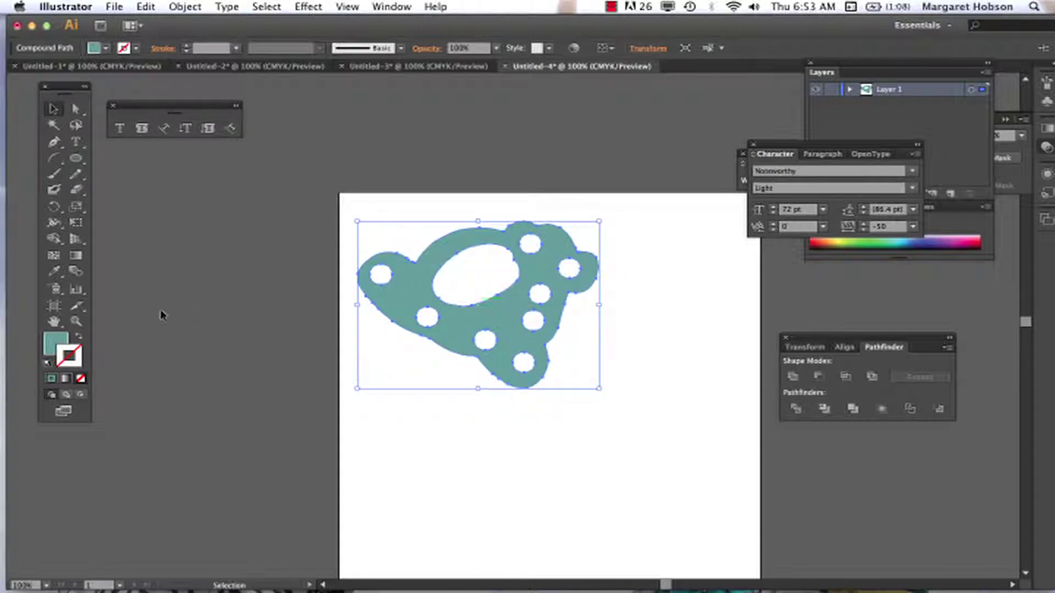
{"action": "double_click", "coordinate": [55, 344]}
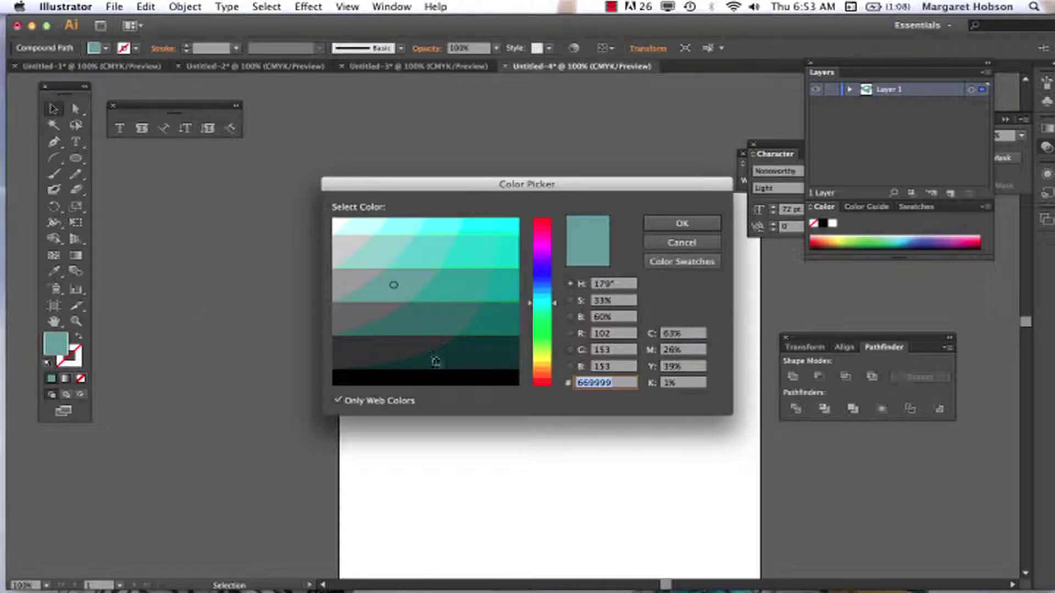
{"action": "left_click", "coordinate": [458, 351]}
{"action": "left_click", "coordinate": [548, 245]}
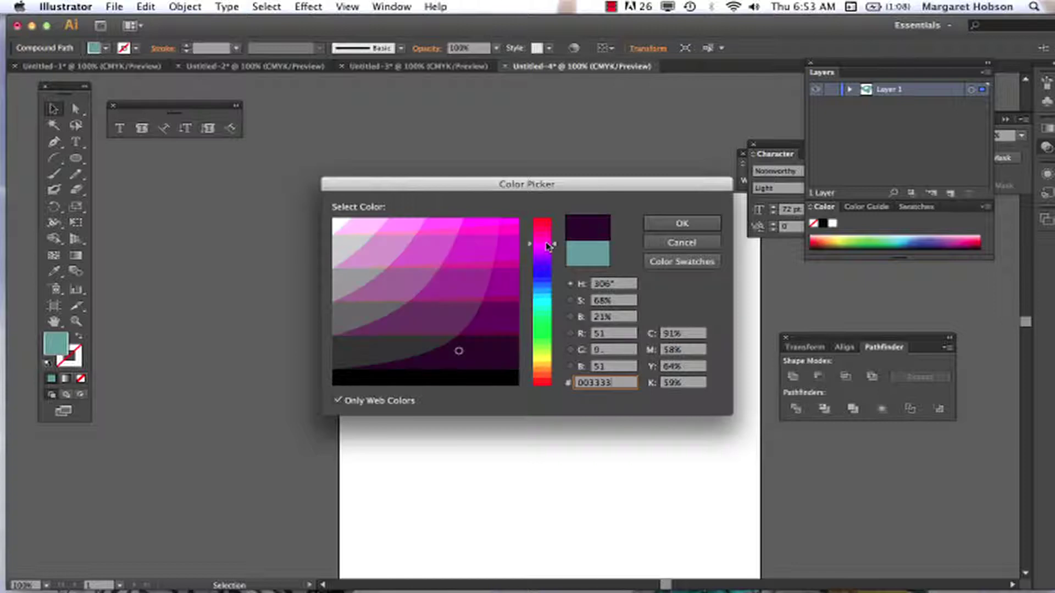
{"action": "left_click", "coordinate": [669, 223]}
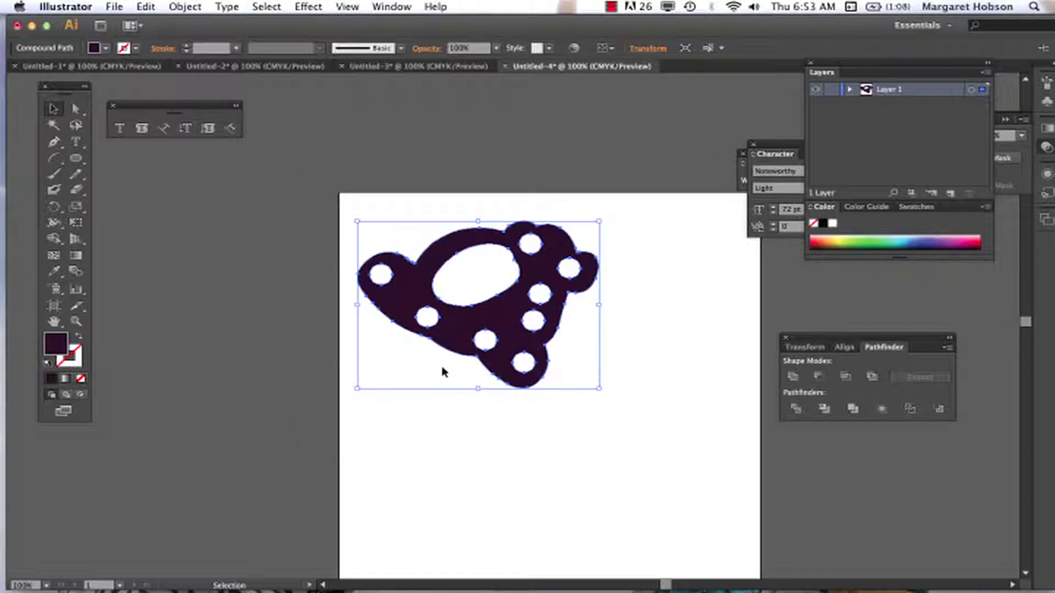
{"action": "left_click", "coordinate": [430, 380]}
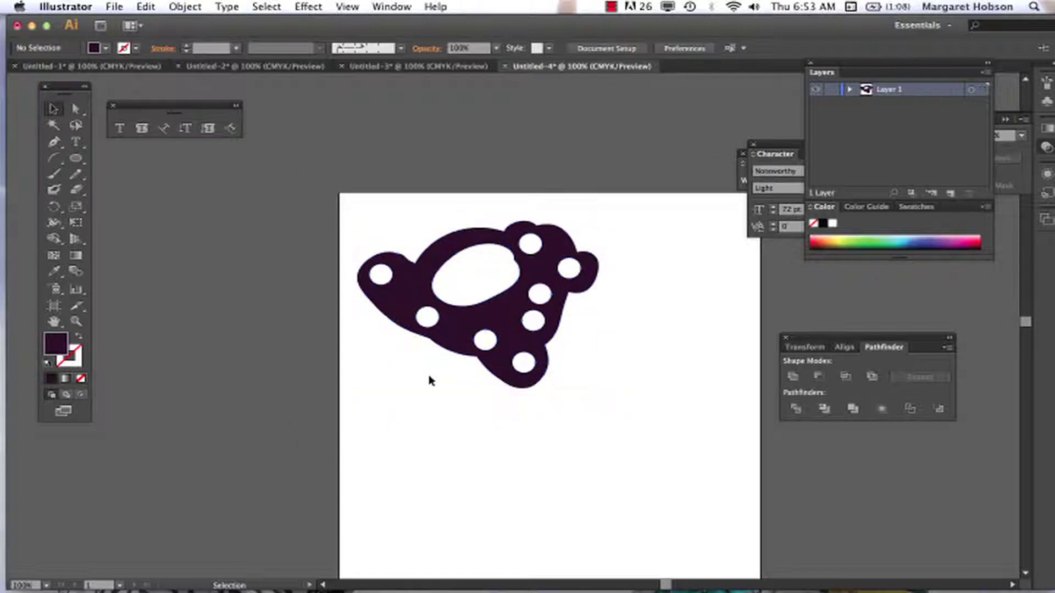
{"action": "left_click", "coordinate": [511, 322]}
{"action": "left_click", "coordinate": [630, 344]}
- Draw a rounded rectangle below and right of the holed blob
{"action": "left_click", "coordinate": [76, 158]}
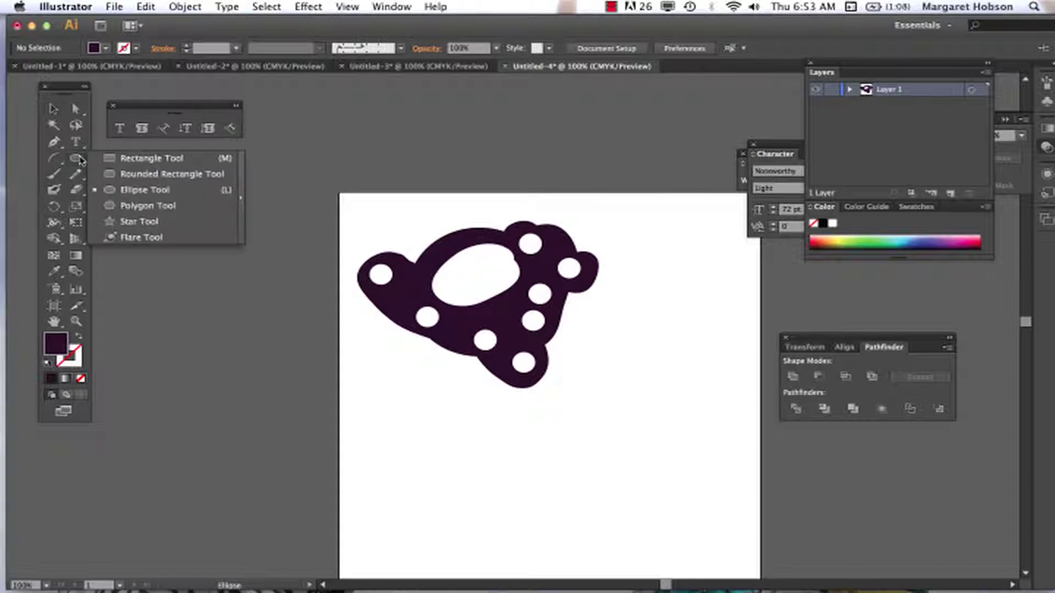
{"action": "left_click", "coordinate": [132, 175]}
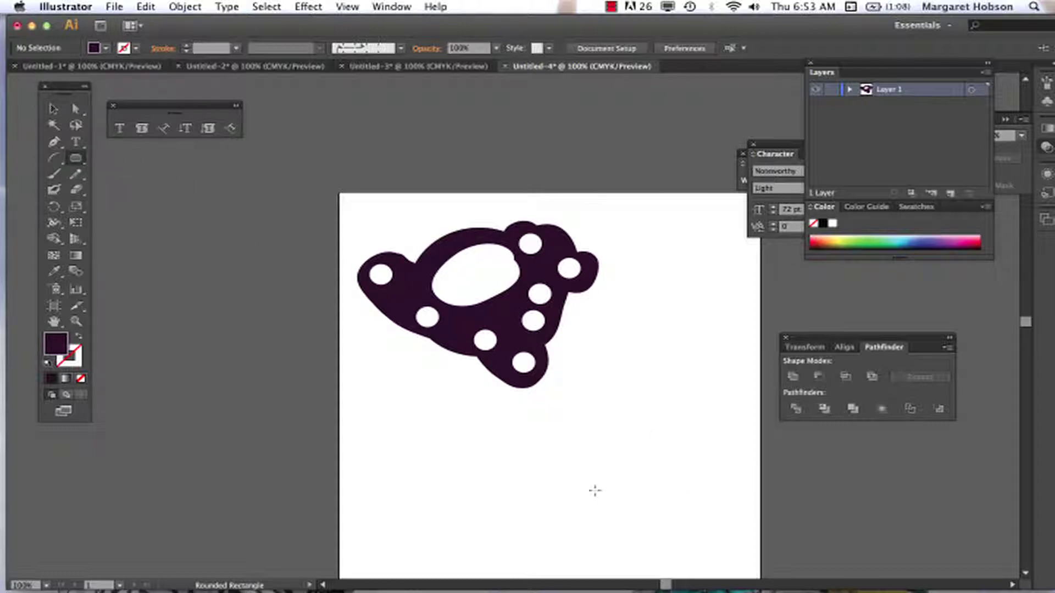
{"action": "mouse_move", "coordinate": [525, 452]}
{"action": "left_mouse_down"}
{"action": "mouse_move", "coordinate": [571, 492]}
{"action": "mouse_move", "coordinate": [696, 552]}
{"action": "left_mouse_up"}
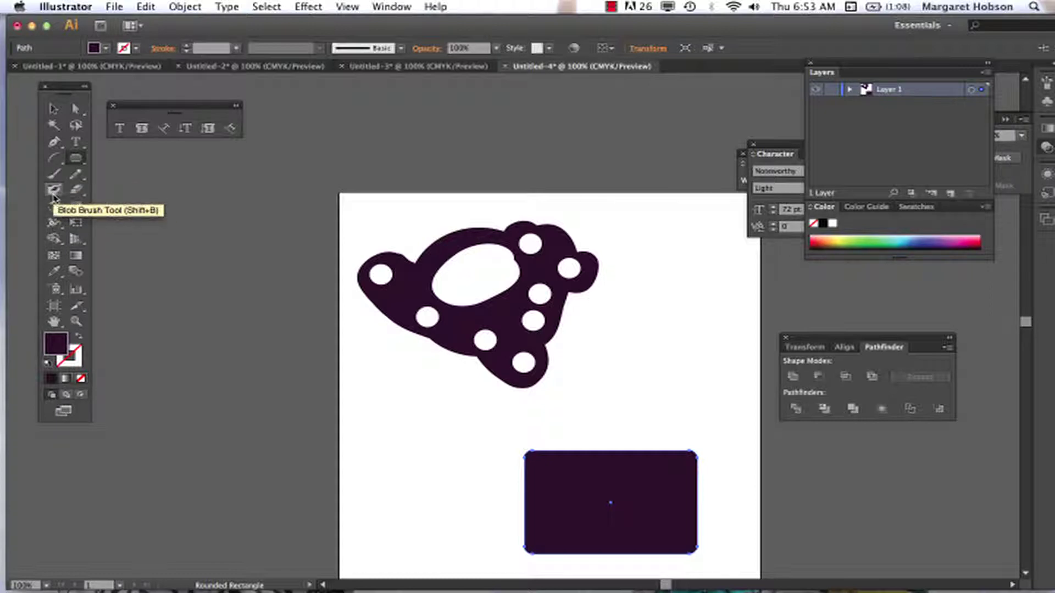
{"action": "left_click", "coordinate": [54, 190]}
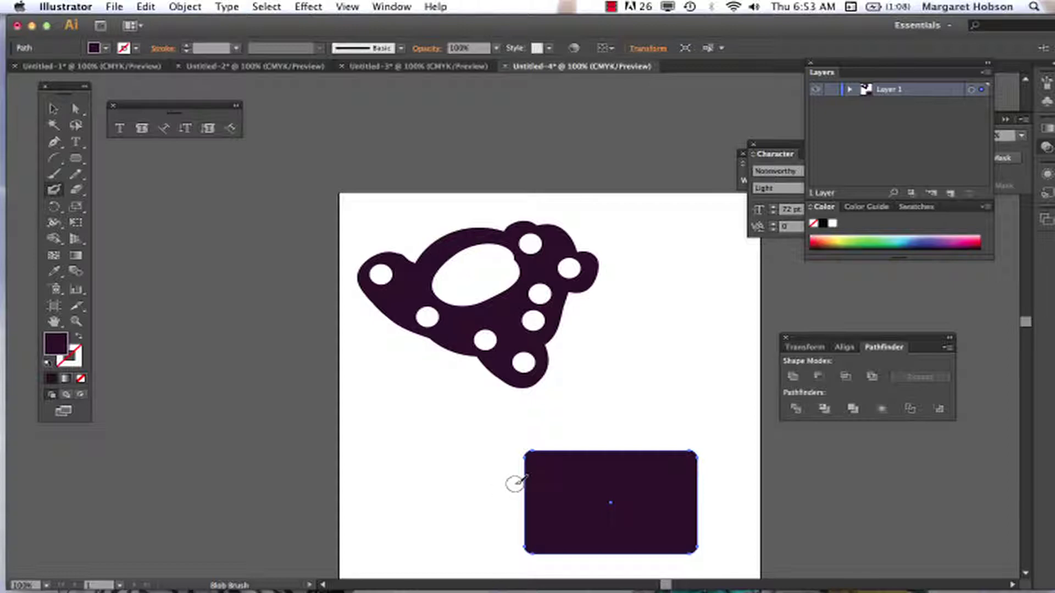
- Paint bumps onto the rectangle's left and top edges plus a small top knob, nudging the shape between passes
{"action": "mouse_move", "coordinate": [515, 484]}
{"action": "left_mouse_down"}
{"action": "mouse_move", "coordinate": [558, 452]}
{"action": "mouse_move", "coordinate": [582, 446]}
{"action": "mouse_move", "coordinate": [698, 485]}
{"action": "mouse_move", "coordinate": [699, 512]}
{"action": "mouse_move", "coordinate": [643, 554]}
{"action": "mouse_move", "coordinate": [602, 552]}
{"action": "mouse_move", "coordinate": [525, 506]}
{"action": "mouse_move", "coordinate": [510, 481]}
{"action": "mouse_move", "coordinate": [511, 495]}
{"action": "mouse_move", "coordinate": [519, 501]}
{"action": "mouse_move", "coordinate": [530, 481]}
{"action": "mouse_move", "coordinate": [514, 472]}
{"action": "mouse_move", "coordinate": [576, 454]}
{"action": "left_mouse_up"}
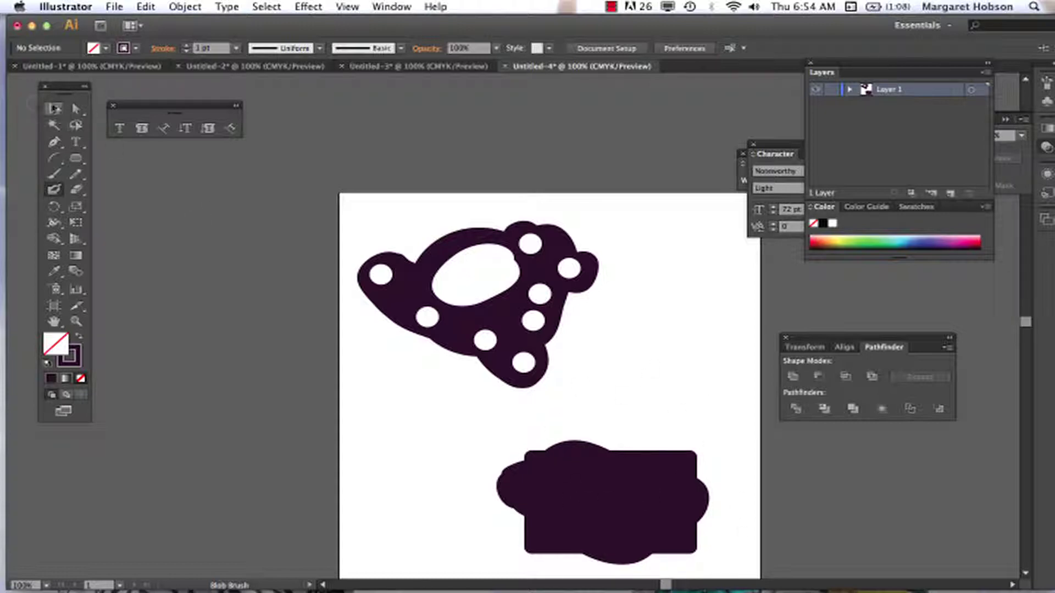
{"action": "left_click", "coordinate": [54, 110]}
{"action": "left_click_drag", "start_coordinate": [603, 504], "coordinate": [612, 482]}
{"action": "left_click", "coordinate": [456, 497]}
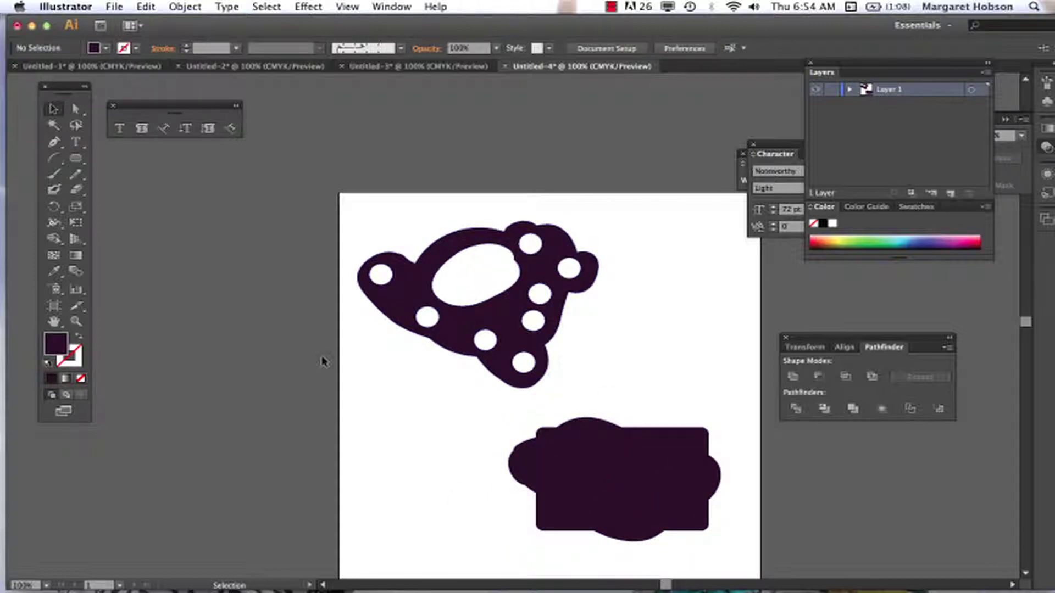
{"action": "left_click", "coordinate": [54, 188]}
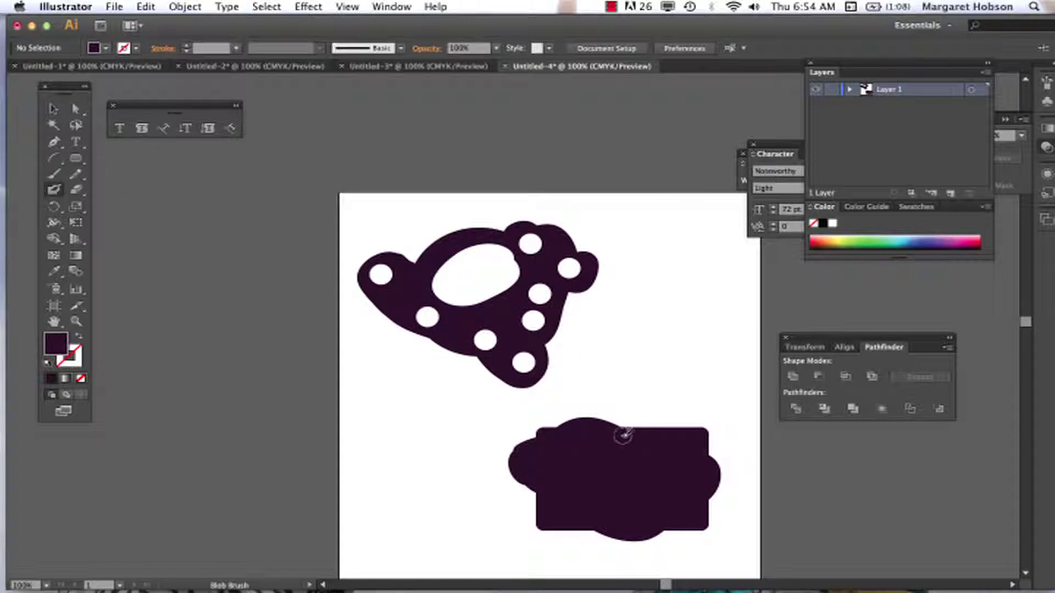
{"action": "left_click_drag", "start_coordinate": [622, 433], "coordinate": [633, 417]}
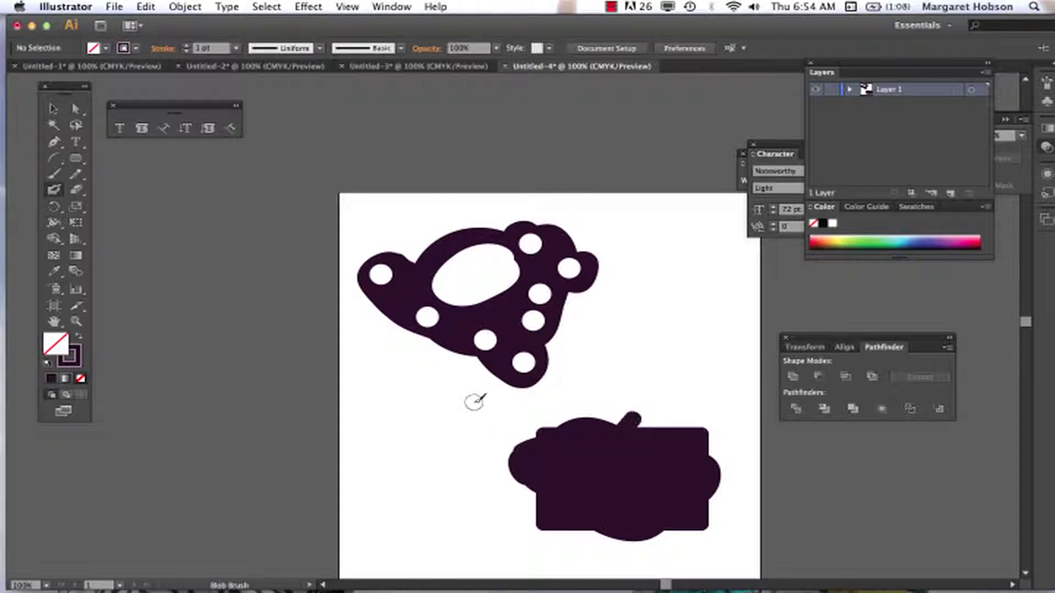
{"action": "left_click", "coordinate": [53, 109]}
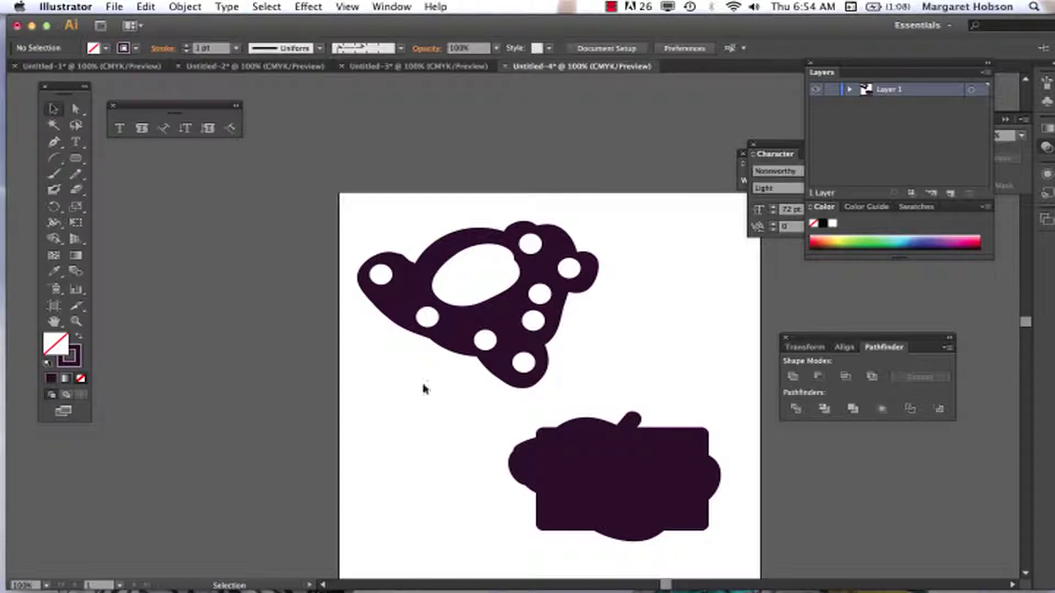
{"action": "mouse_move", "coordinate": [595, 489]}
{"action": "left_mouse_down"}
{"action": "mouse_move", "coordinate": [578, 510]}
{"action": "mouse_move", "coordinate": [637, 478]}
{"action": "mouse_move", "coordinate": [571, 483]}
{"action": "mouse_move", "coordinate": [593, 482]}
{"action": "left_mouse_up"}
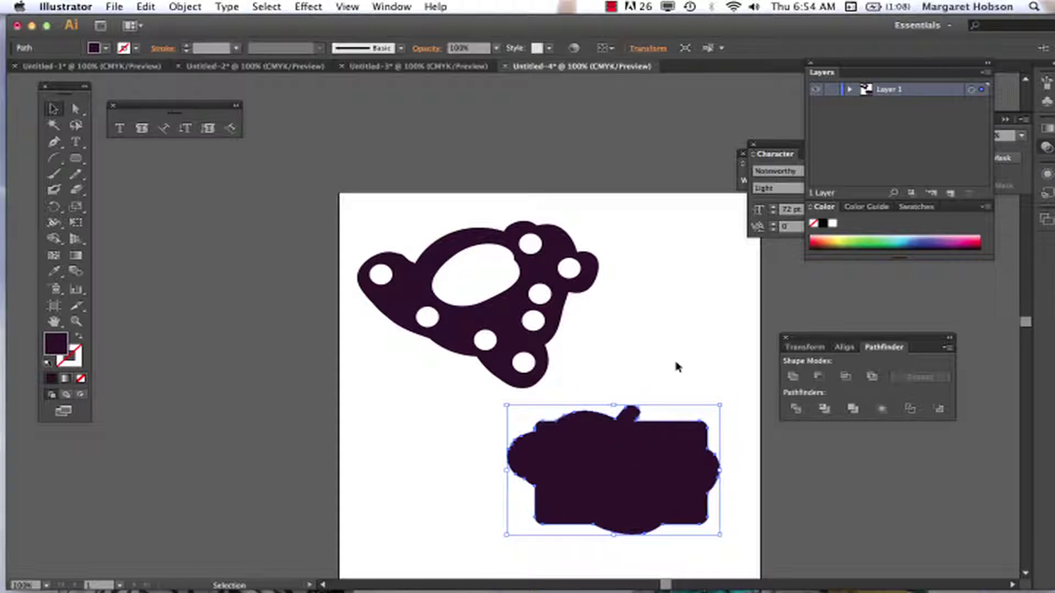
{"action": "left_click", "coordinate": [674, 357]}
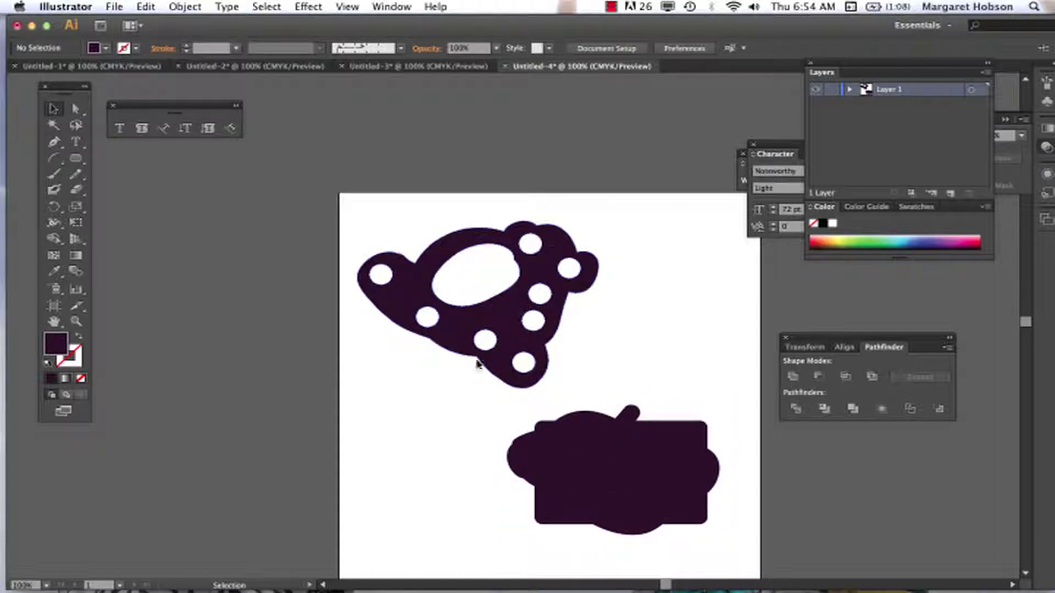
- Fill the notch on the left edge and widen the top knob into a rounded bump
{"action": "left_click", "coordinate": [54, 190]}
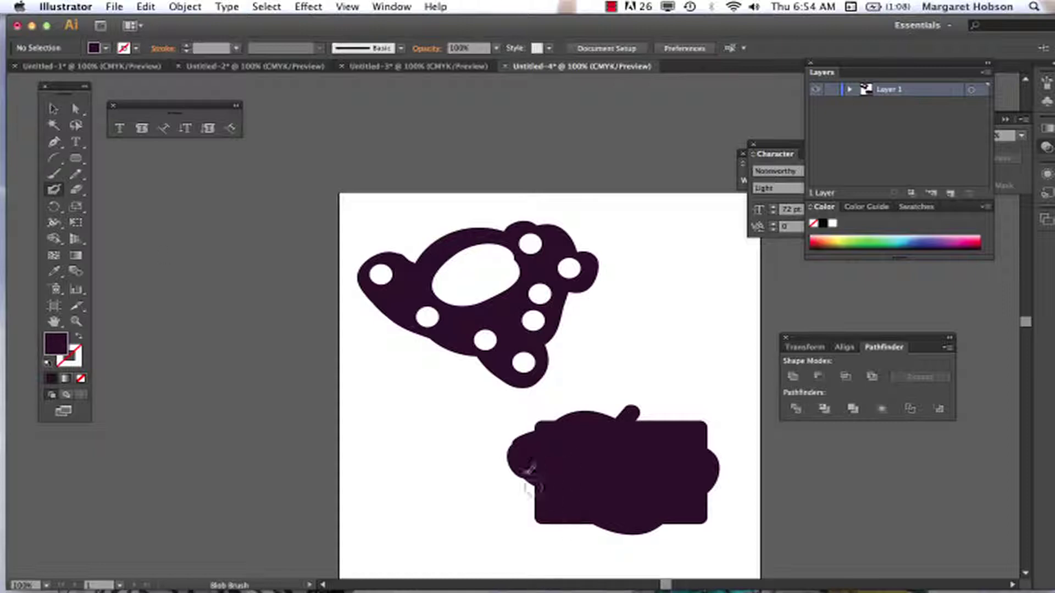
{"action": "mouse_move", "coordinate": [523, 466]}
{"action": "left_mouse_down"}
{"action": "mouse_move", "coordinate": [549, 486]}
{"action": "mouse_move", "coordinate": [516, 452]}
{"action": "mouse_move", "coordinate": [525, 439]}
{"action": "left_mouse_up"}
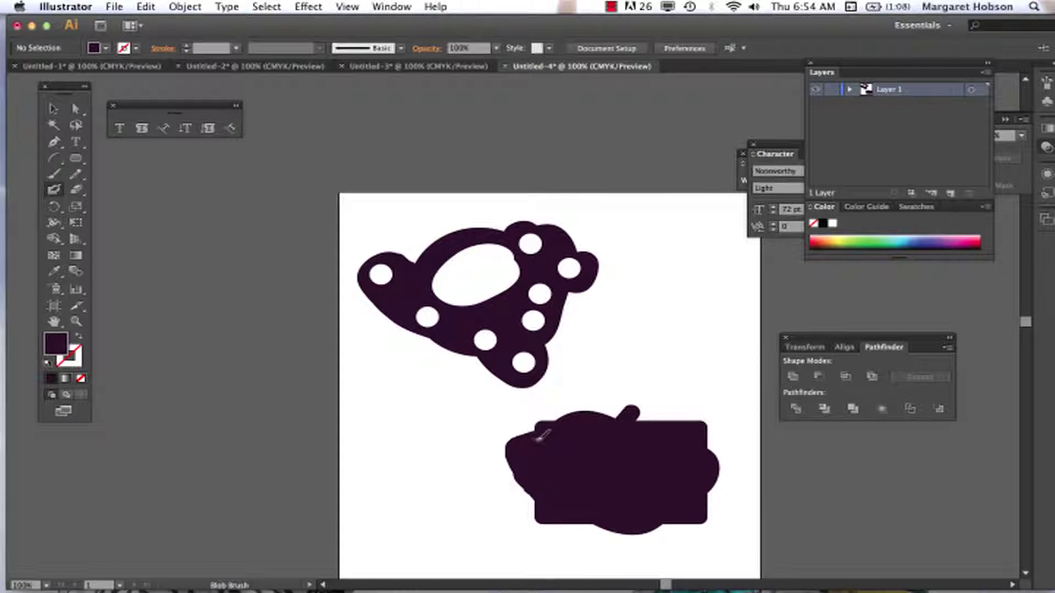
{"action": "key", "text": "shift+x"}
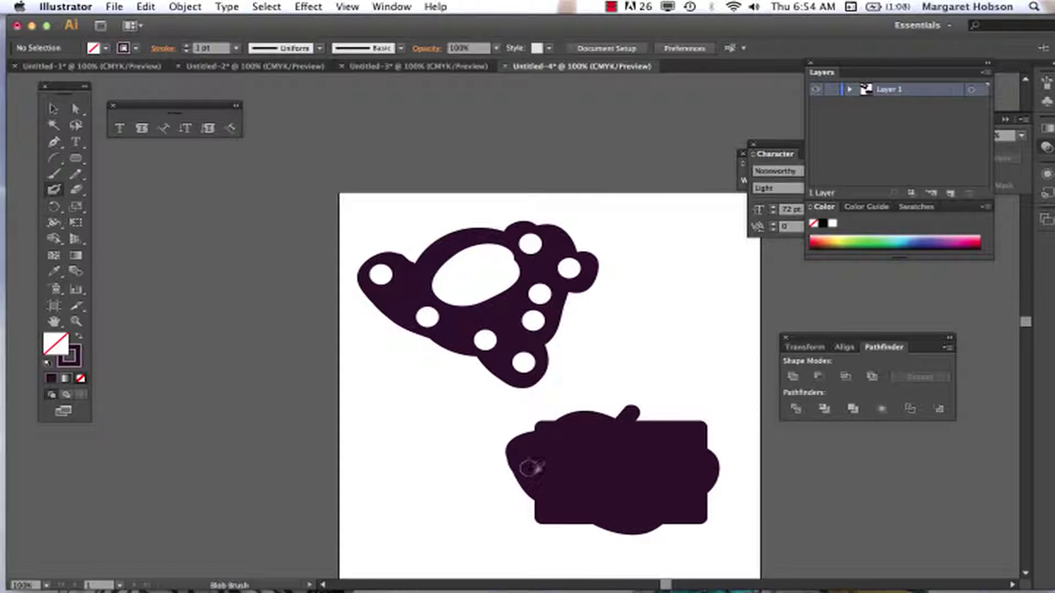
{"action": "mouse_move", "coordinate": [623, 422]}
{"action": "left_mouse_down"}
{"action": "mouse_move", "coordinate": [666, 419]}
{"action": "mouse_move", "coordinate": [656, 429]}
{"action": "mouse_move", "coordinate": [674, 426]}
{"action": "mouse_move", "coordinate": [651, 413]}
{"action": "mouse_move", "coordinate": [626, 420]}
{"action": "mouse_move", "coordinate": [604, 443]}
{"action": "mouse_move", "coordinate": [610, 471]}
{"action": "mouse_move", "coordinate": [646, 486]}
{"action": "left_mouse_up"}
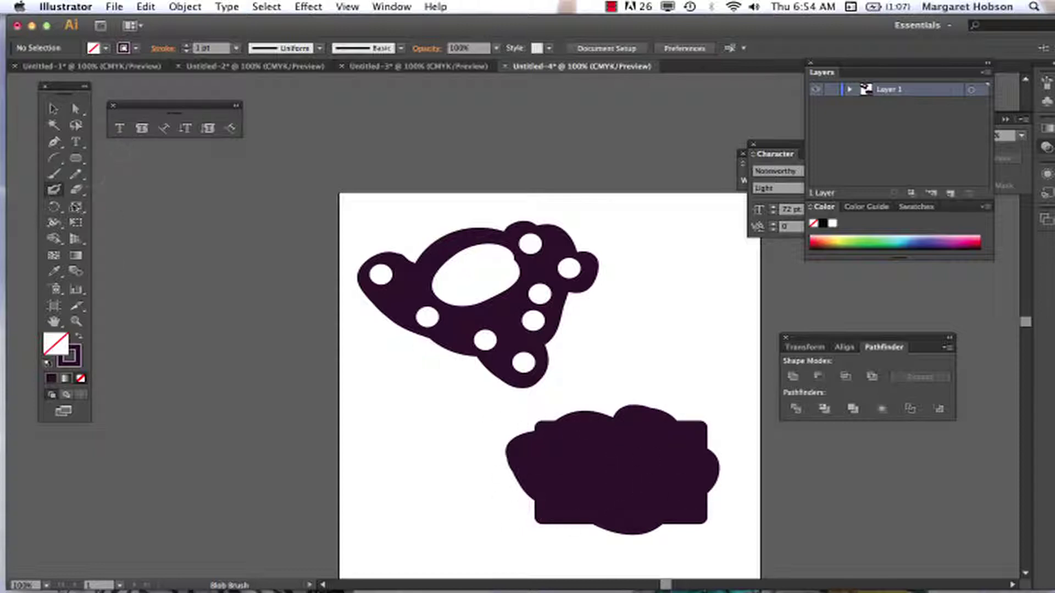
{"action": "left_click", "coordinate": [77, 190]}
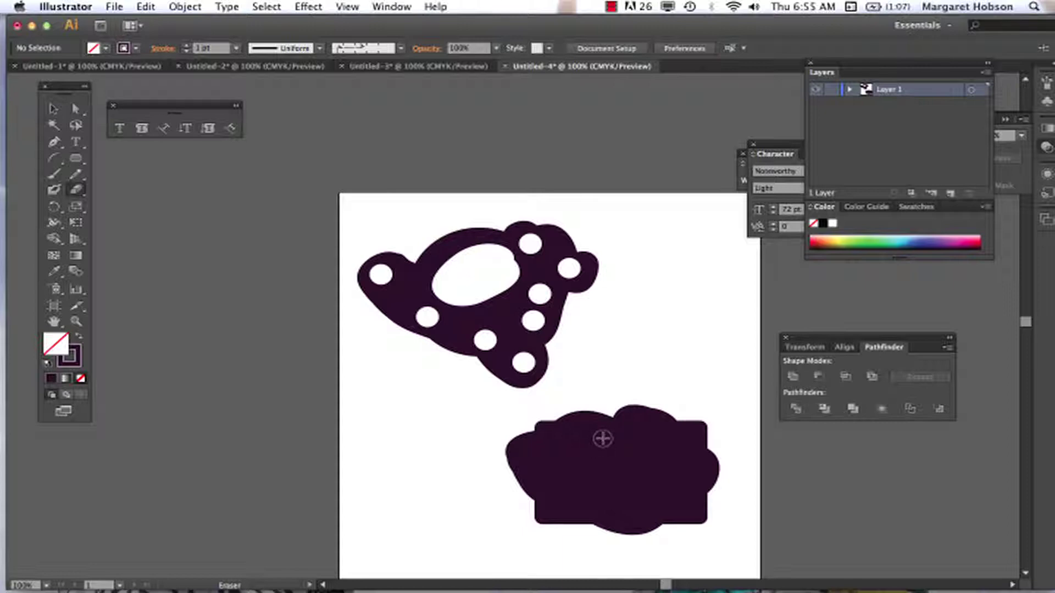
- Erase an outer curved ring and an inner ring through the lower dark shape
{"action": "mouse_move", "coordinate": [602, 438]}
{"action": "left_mouse_down"}
{"action": "mouse_move", "coordinate": [554, 458]}
{"action": "mouse_move", "coordinate": [564, 495]}
{"action": "mouse_move", "coordinate": [632, 513]}
{"action": "mouse_move", "coordinate": [669, 501]}
{"action": "mouse_move", "coordinate": [695, 473]}
{"action": "mouse_move", "coordinate": [684, 436]}
{"action": "mouse_move", "coordinate": [601, 436]}
{"action": "left_mouse_up"}
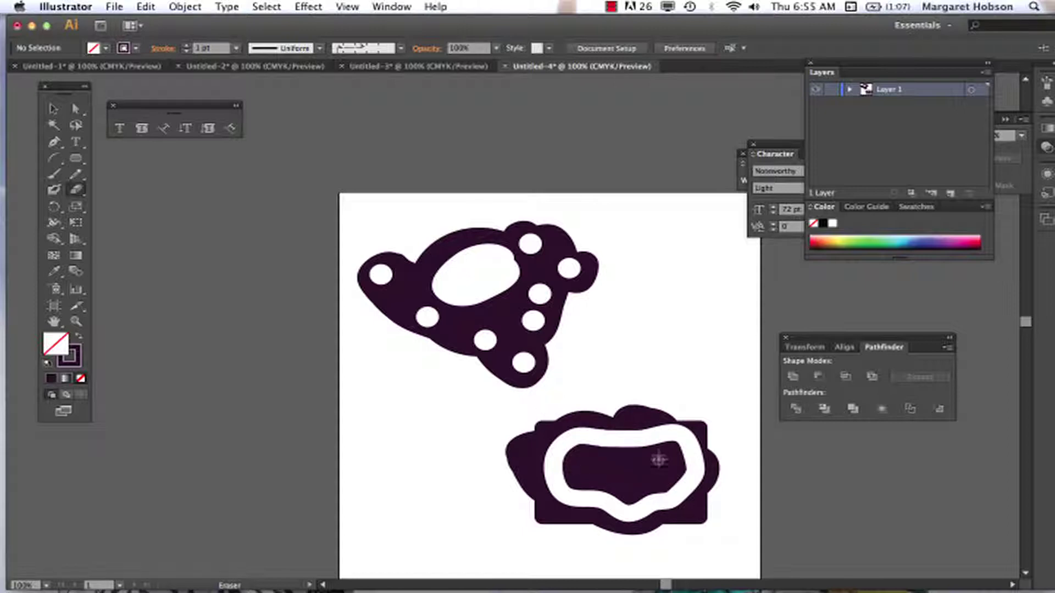
{"action": "mouse_move", "coordinate": [659, 455]}
{"action": "left_mouse_down"}
{"action": "mouse_move", "coordinate": [572, 462]}
{"action": "mouse_move", "coordinate": [584, 477]}
{"action": "mouse_move", "coordinate": [634, 485]}
{"action": "mouse_move", "coordinate": [666, 467]}
{"action": "mouse_move", "coordinate": [658, 454]}
{"action": "left_mouse_up"}
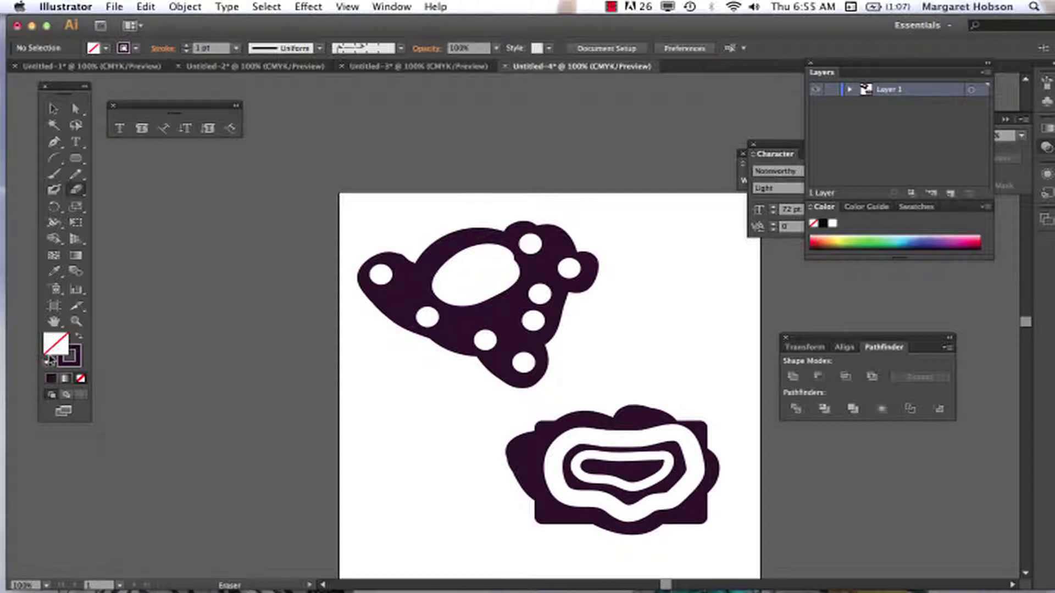
- Nudge the ringed shape, then marquee-select all its pieces and group them with Object > Group
{"action": "left_click", "coordinate": [52, 108]}
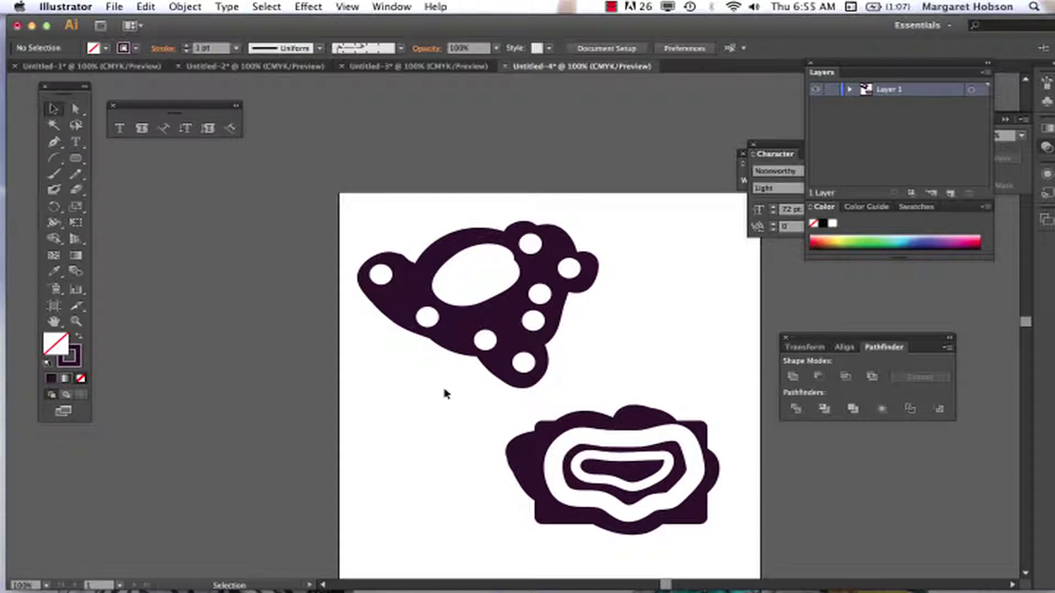
{"action": "mouse_move", "coordinate": [529, 445]}
{"action": "left_mouse_down"}
{"action": "mouse_move", "coordinate": [467, 437]}
{"action": "mouse_move", "coordinate": [521, 443]}
{"action": "left_mouse_up"}
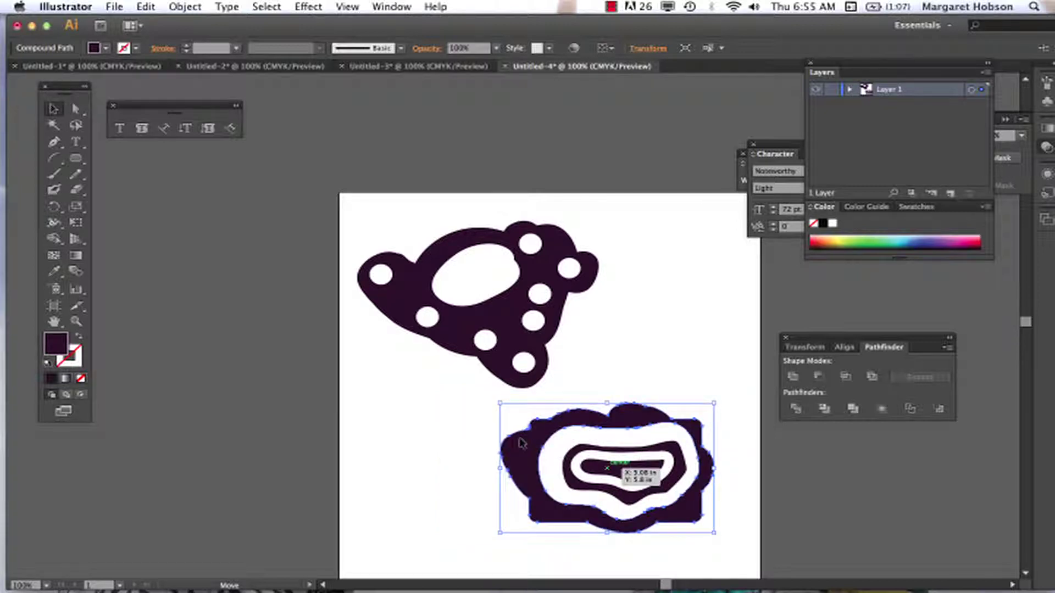
{"action": "left_click", "coordinate": [410, 397]}
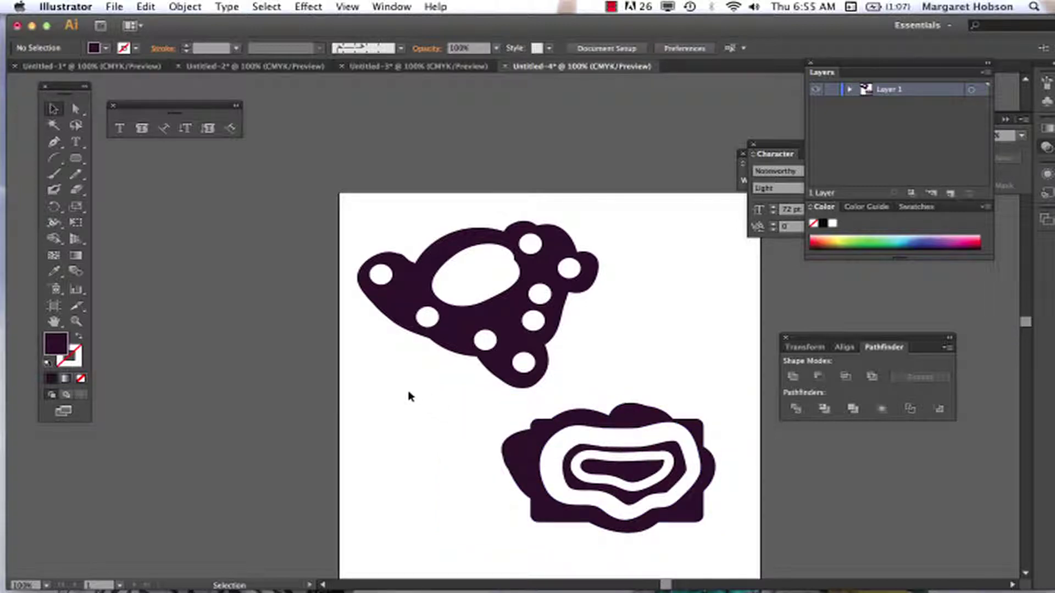
{"action": "left_click_drag", "start_coordinate": [471, 413], "coordinate": [725, 558]}
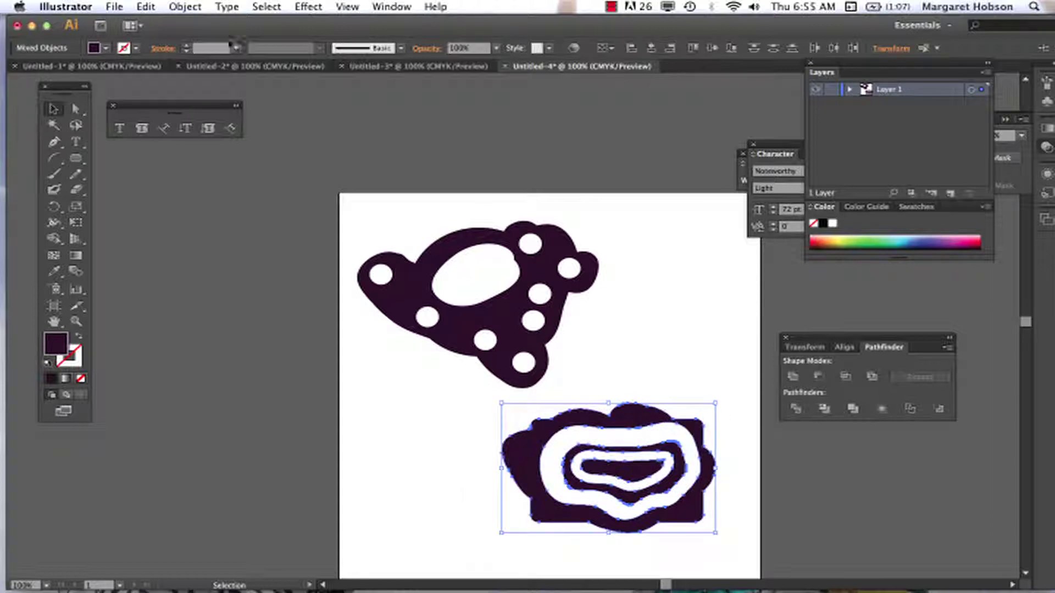
{"action": "left_click", "coordinate": [185, 7]}
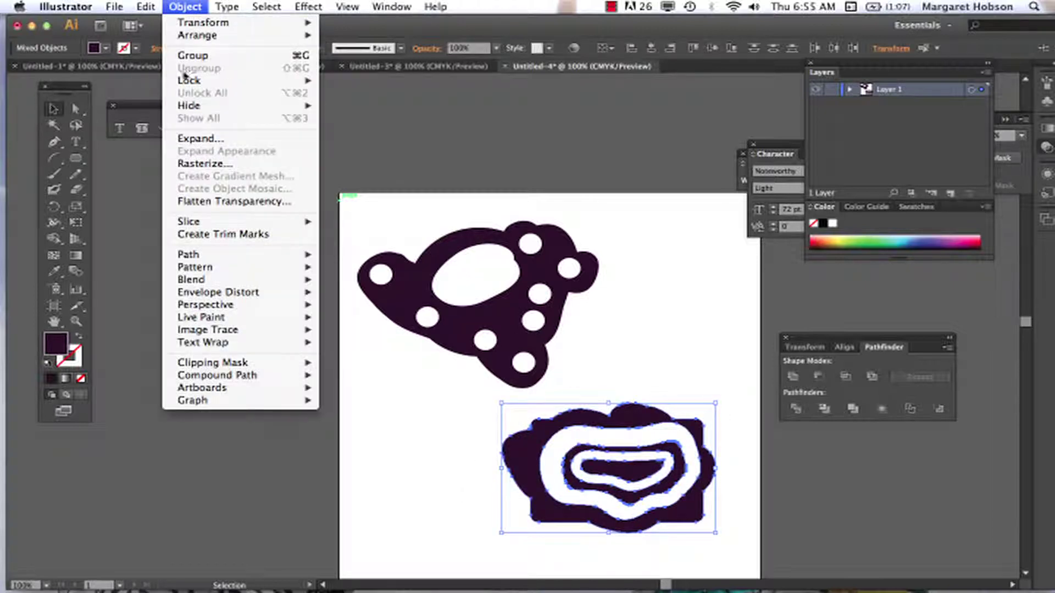
{"action": "left_click", "coordinate": [190, 53]}
- Move the ringed group left beneath the holed blob and deselect it
{"action": "left_click", "coordinate": [434, 420]}
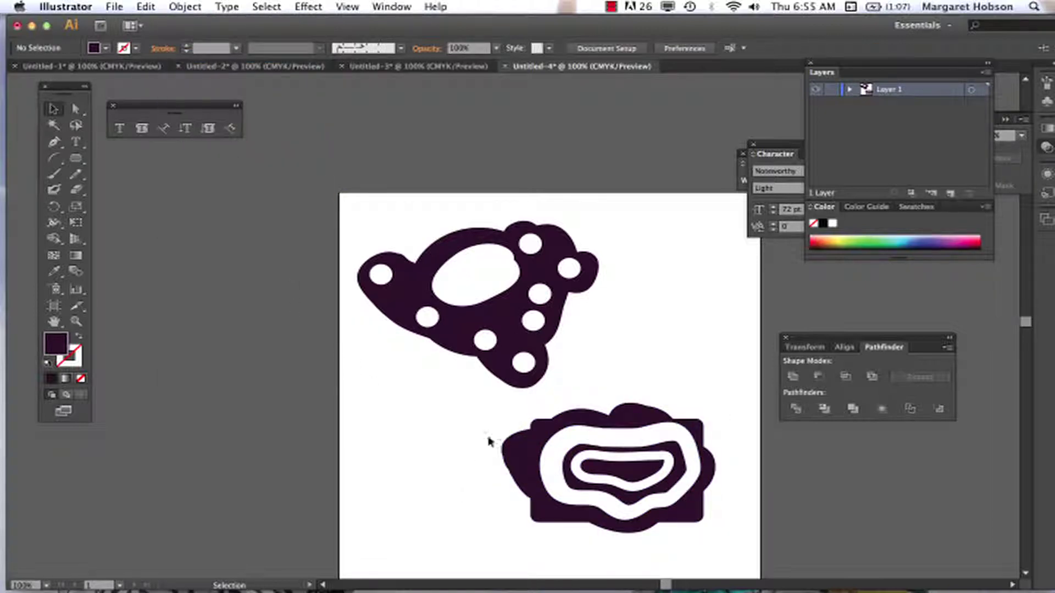
{"action": "left_click_drag", "start_coordinate": [524, 453], "coordinate": [358, 496]}
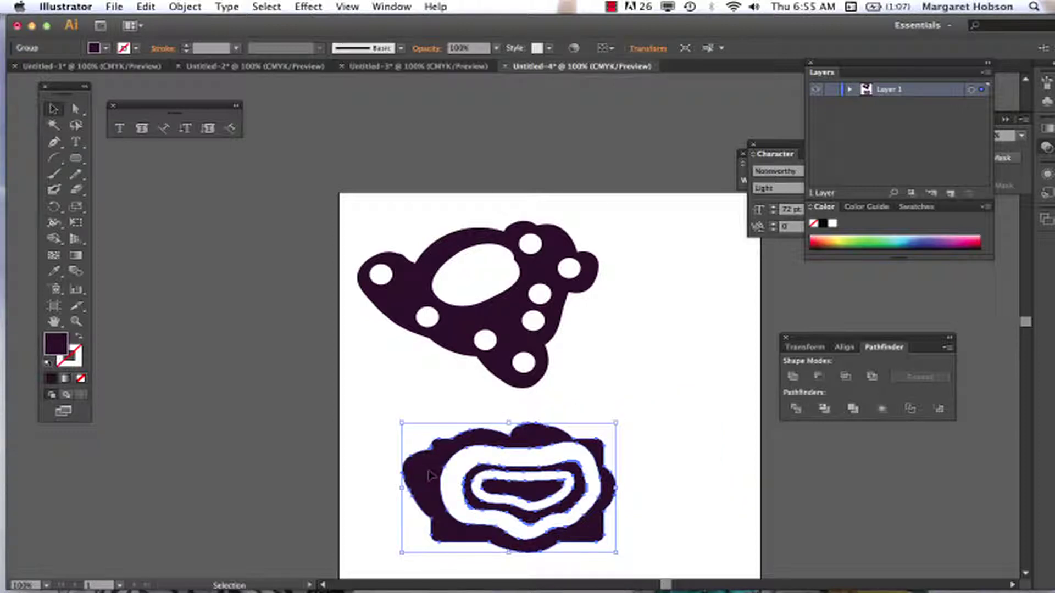
{"action": "left_click_drag", "start_coordinate": [563, 420], "coordinate": [608, 406]}
{"action": "left_click", "coordinate": [641, 354]}
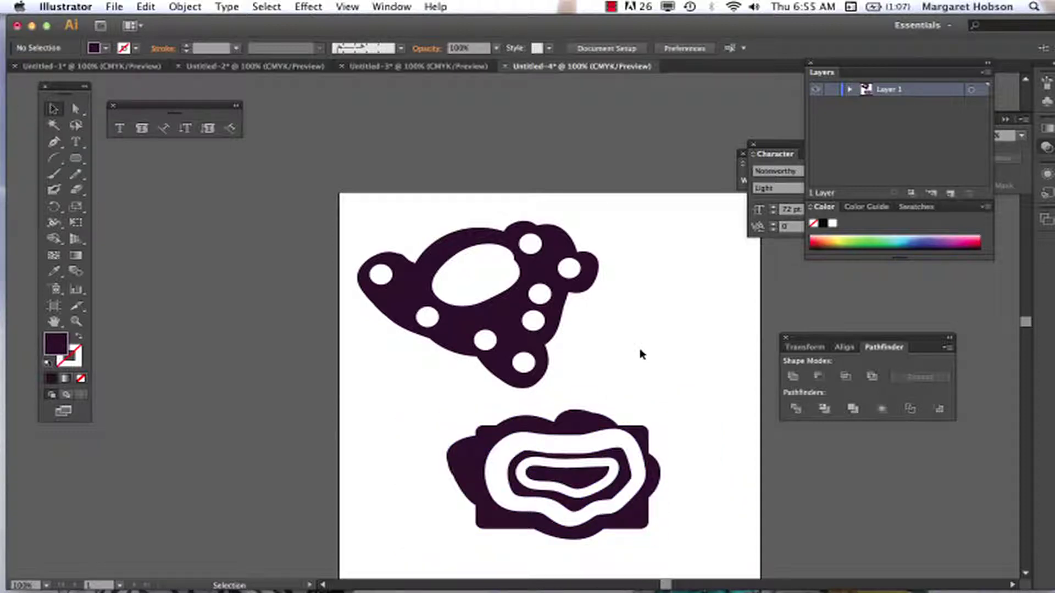